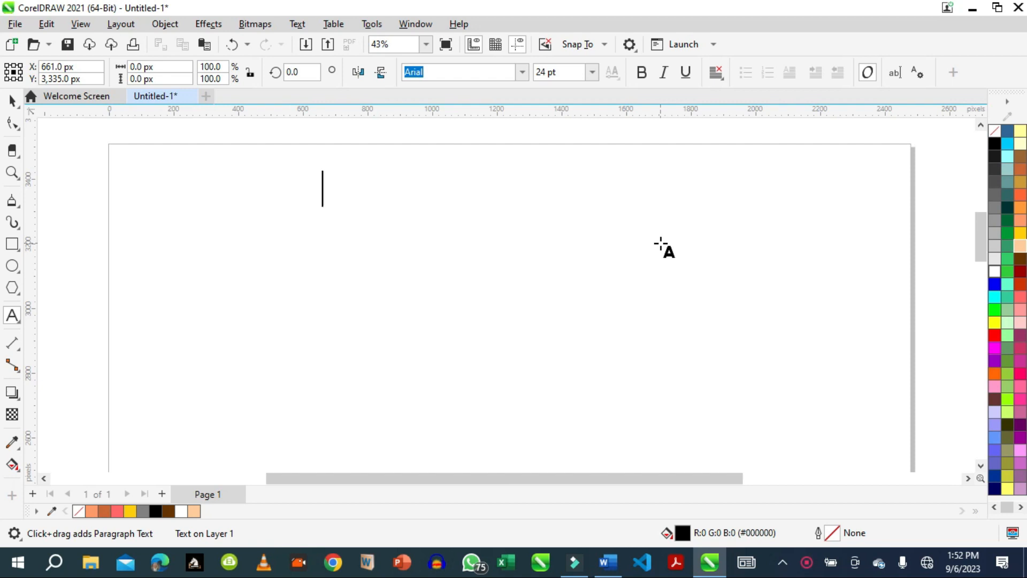
# Write the text "This is good" near the top of the page in 24 pt Arial.
pyautogui.write('This ')
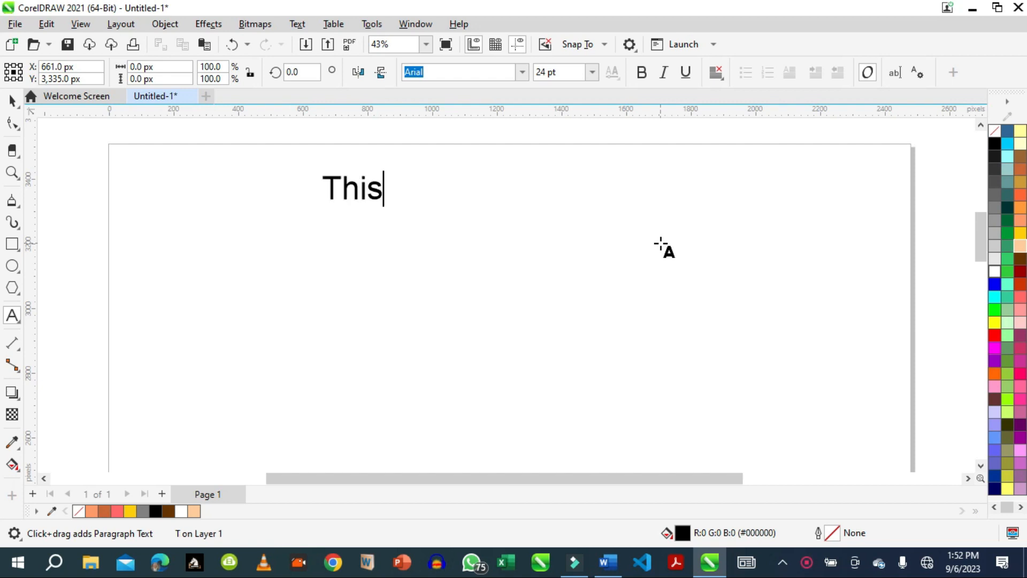
pyautogui.write('is ')
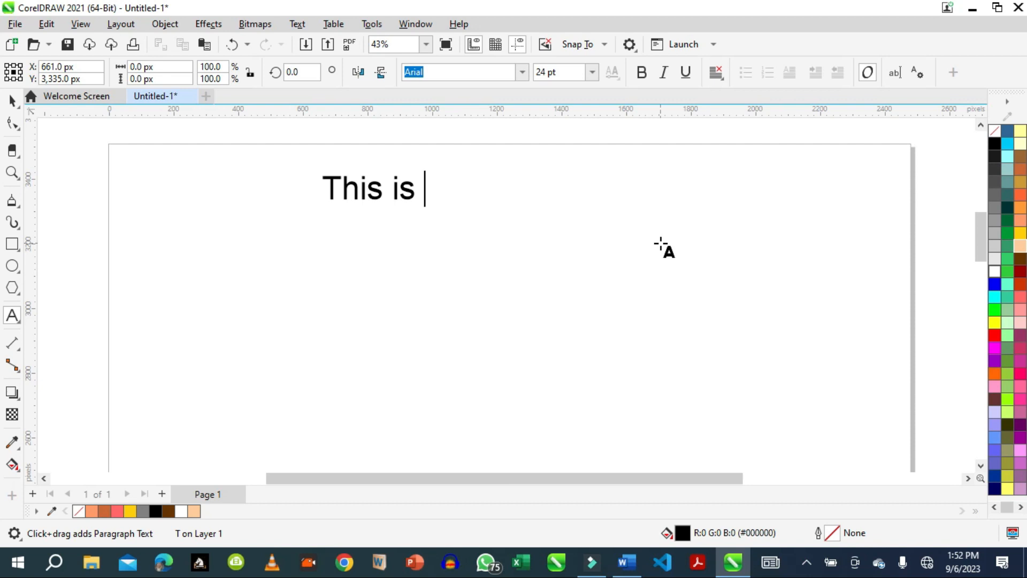
pyautogui.write('G')
pyautogui.press('Escape')
pyautogui.hotkey('ctrl', 'z')
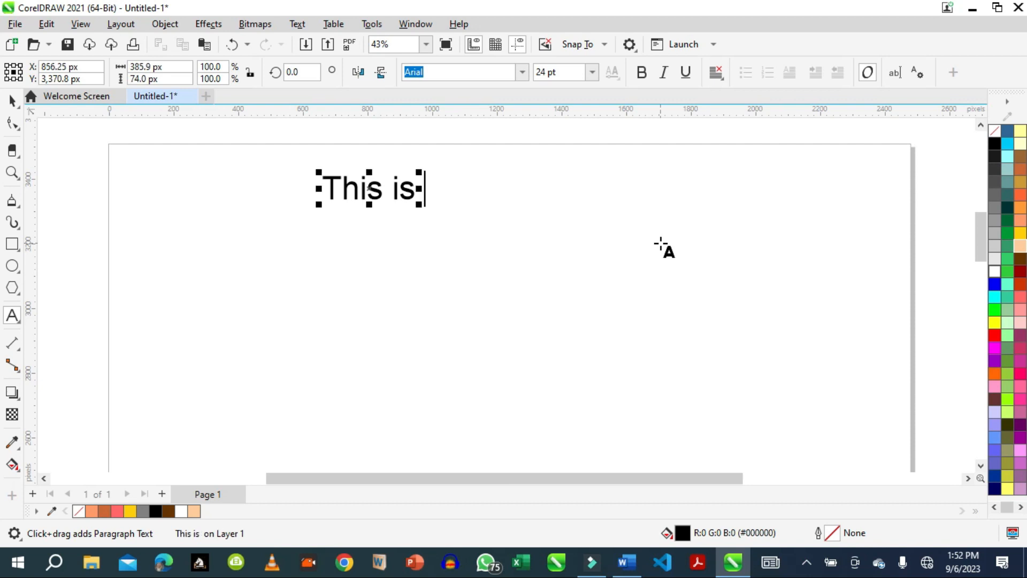
pyautogui.write('good')
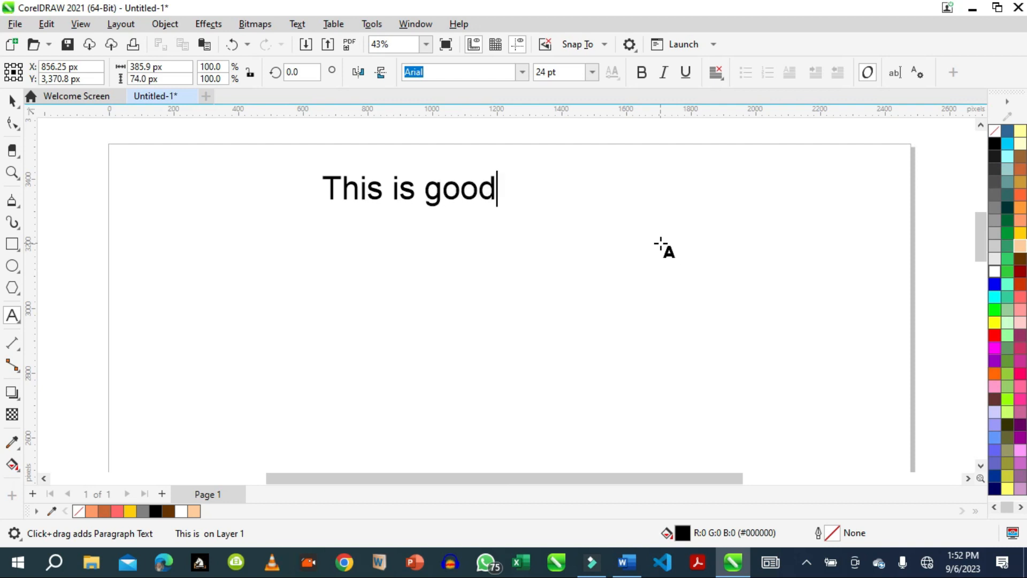
pyautogui.press('Escape')
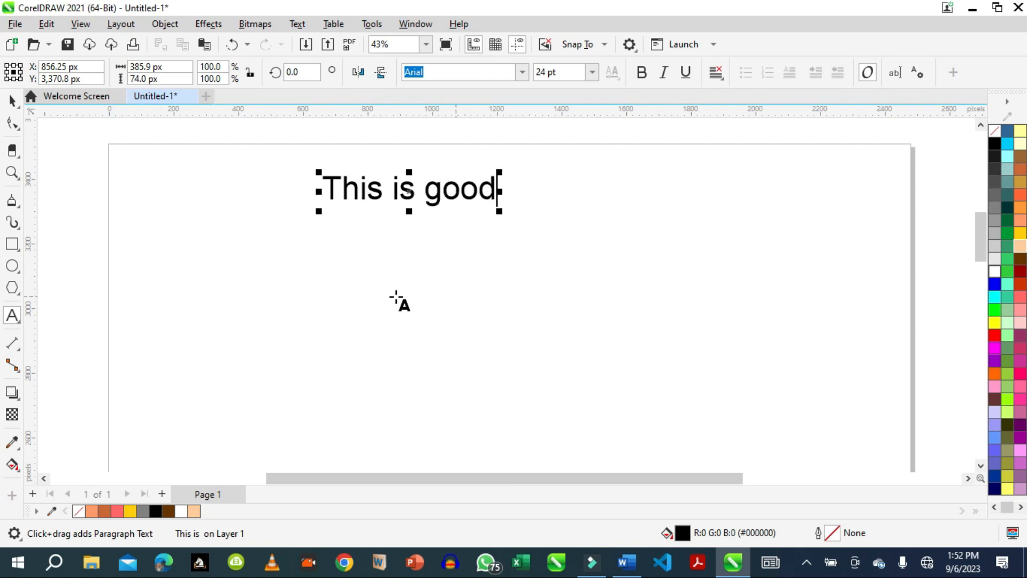
# Add a second, separate text object reading "This is better" below the first line.
pyautogui.click(331, 296)
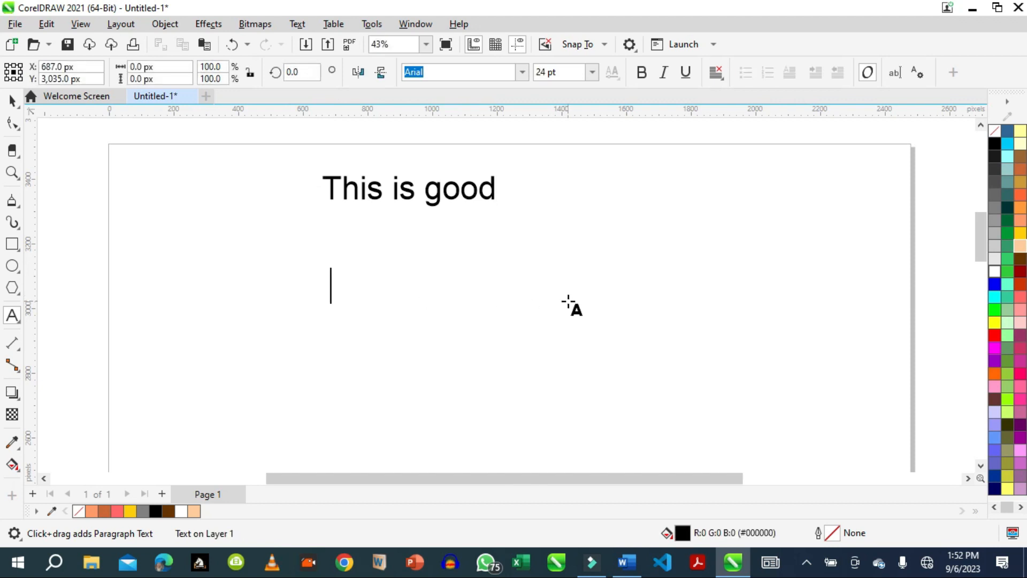
pyautogui.write('This ')
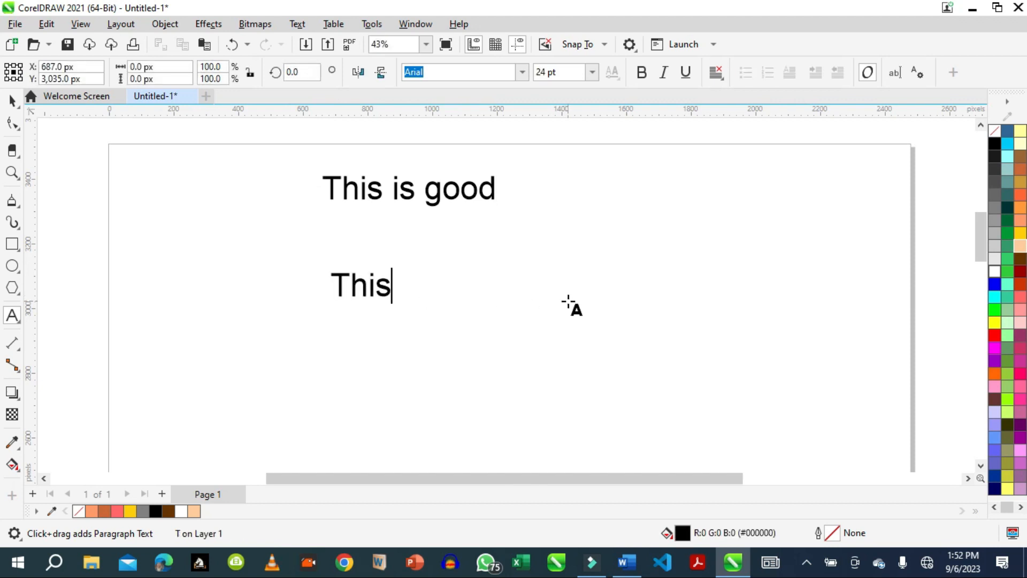
pyautogui.write('is better')
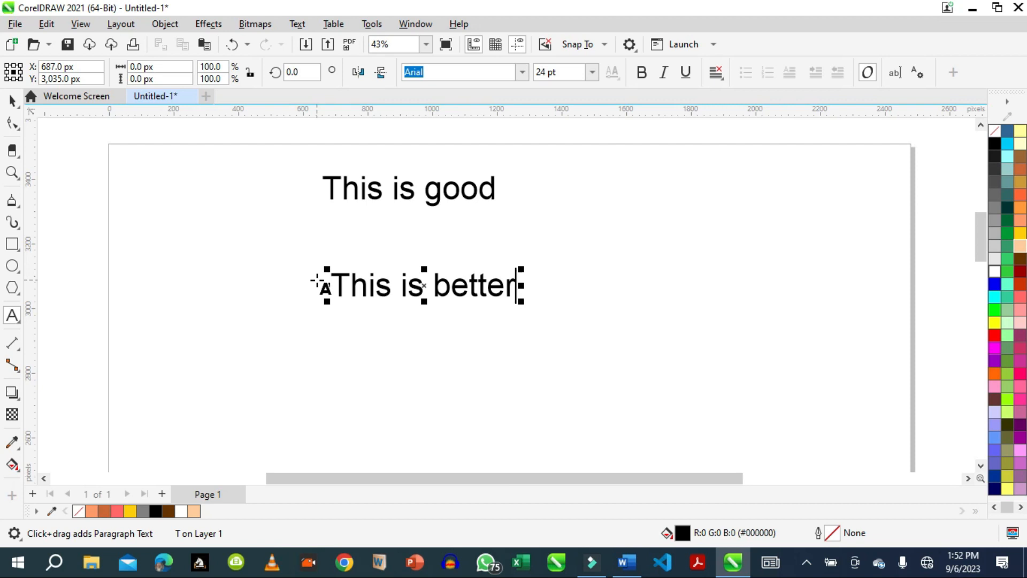
# Set the font size of the "This is good" text to 36 pt.
pyautogui.click(13, 102)
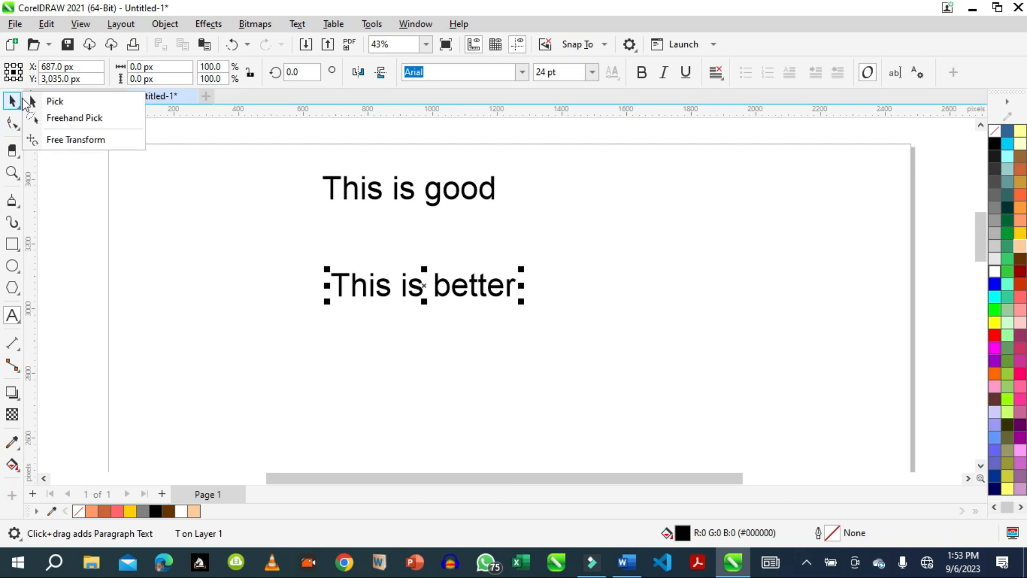
pyautogui.click(49, 102)
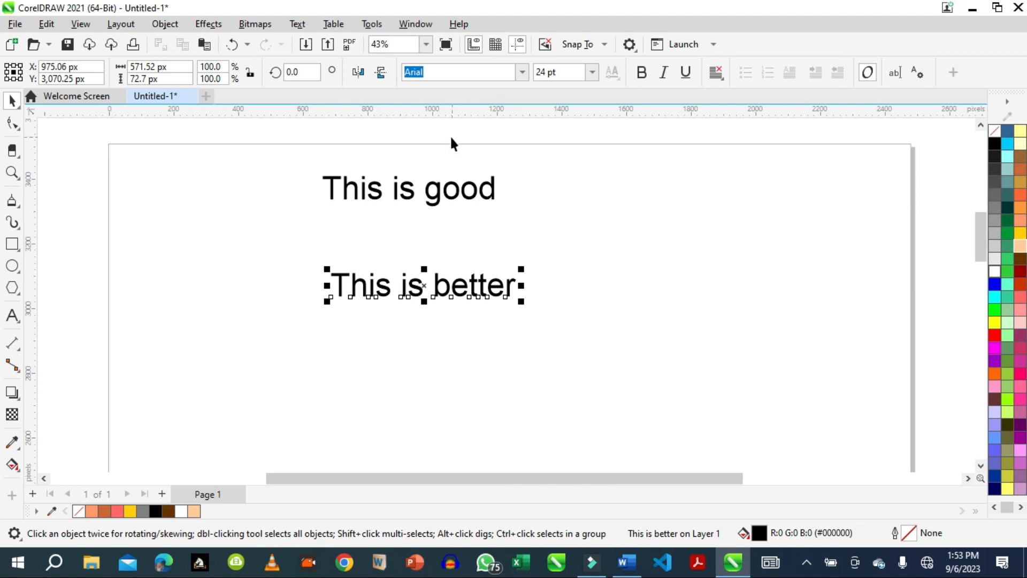
pyautogui.click(408, 194)
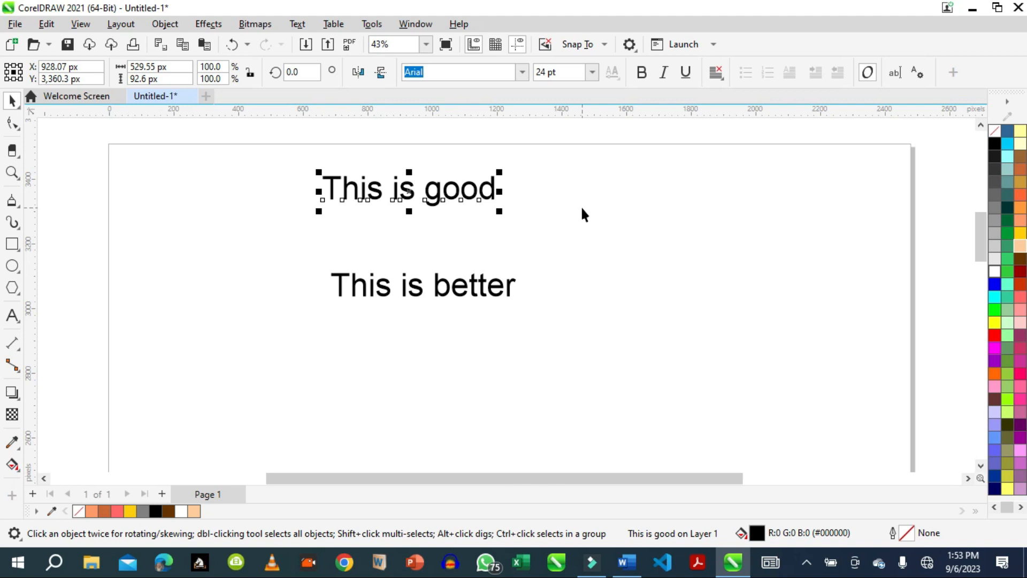
pyautogui.click(593, 72)
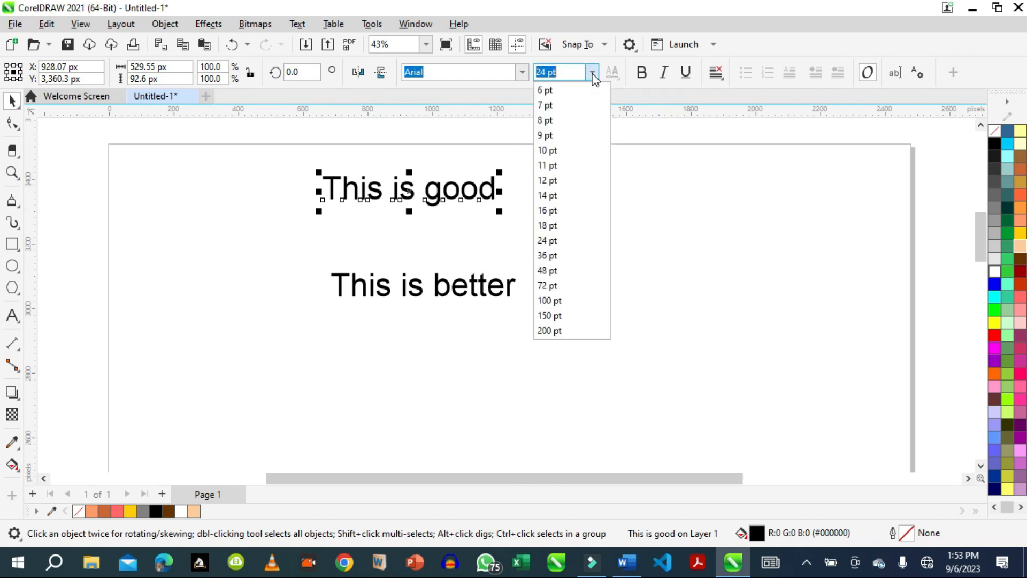
pyautogui.click(546, 256)
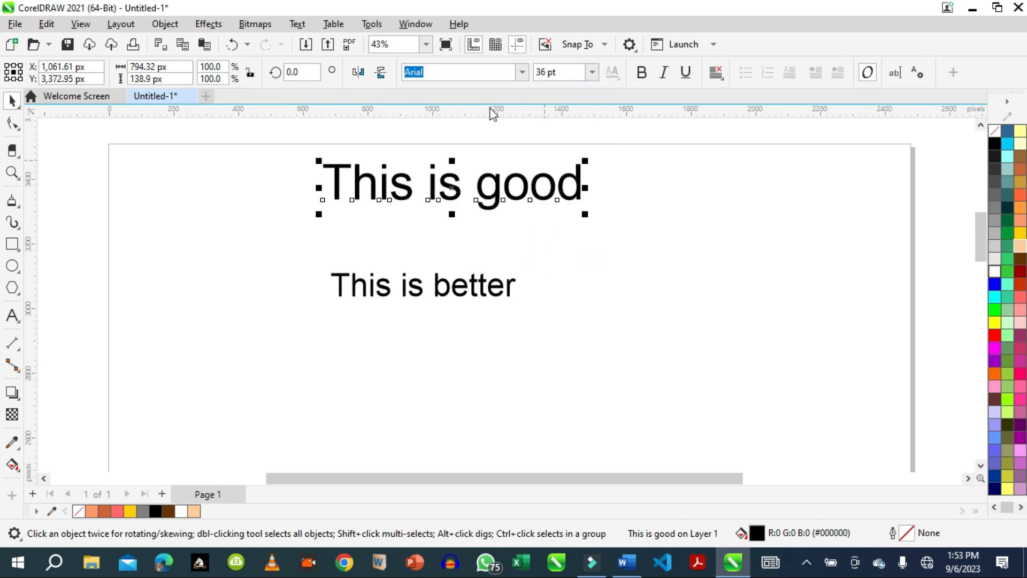
# Change the font of the "This is good" text to Britannic Bold and deselect it.
pyautogui.click(521, 73)
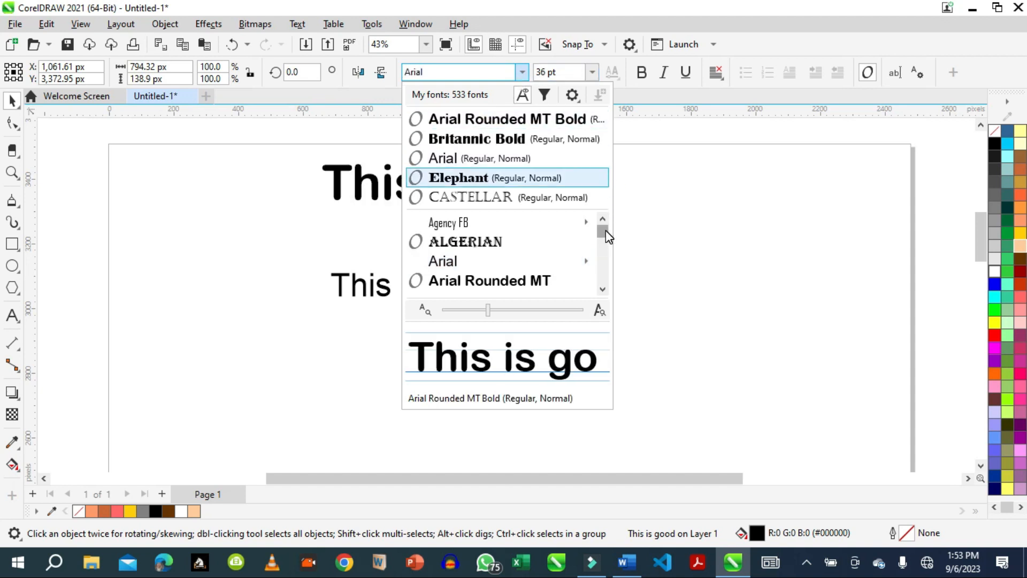
pyautogui.moveTo(606, 230)
pyautogui.mouseDown()
pyautogui.moveTo(603, 302)
pyautogui.moveTo(602, 218)
pyautogui.mouseUp()
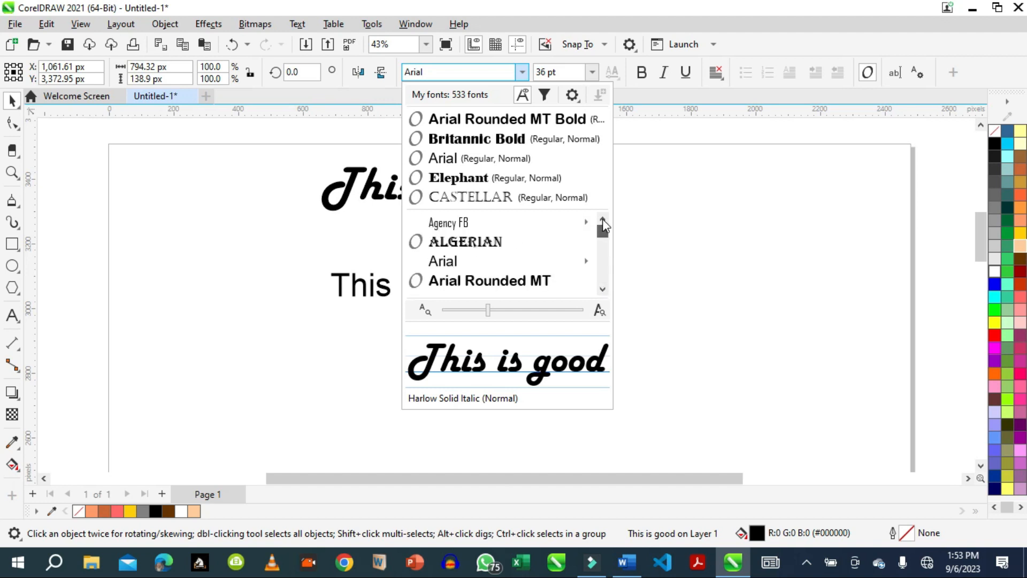
pyautogui.click(456, 140)
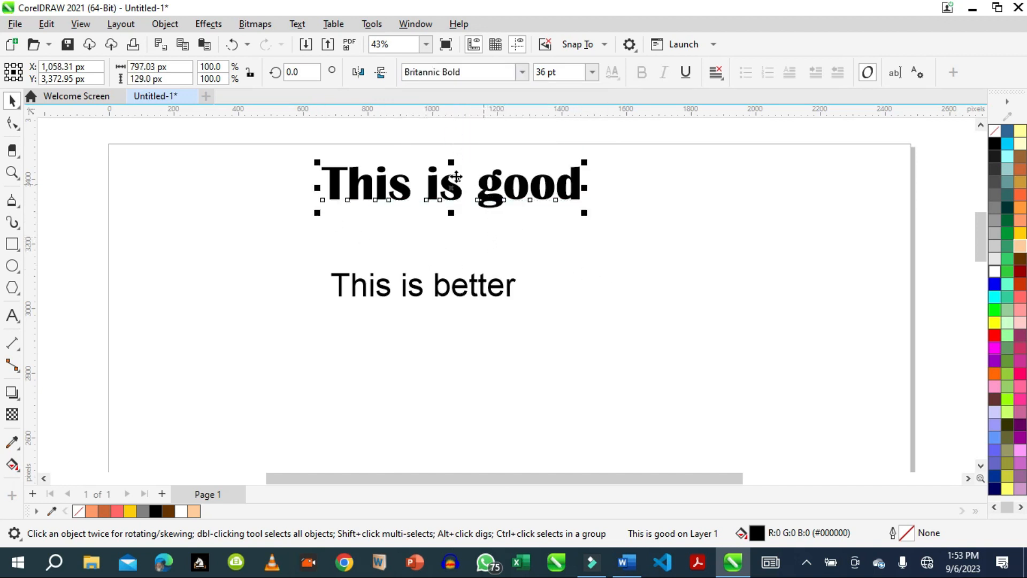
pyautogui.click(593, 247)
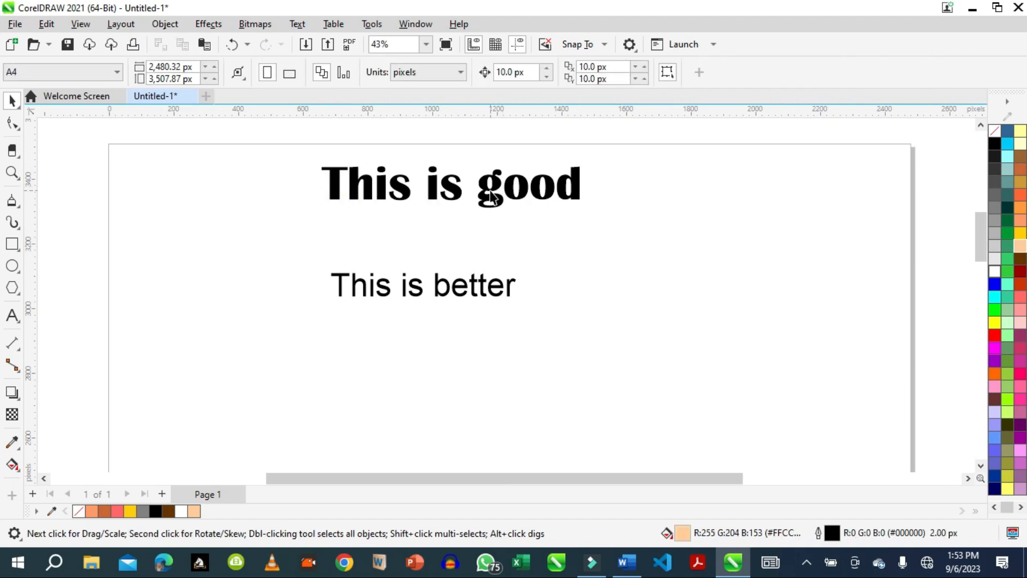
# Edit the "This is good" text in place, deleting and retyping the "i" of the word "is".
pyautogui.click(493, 198)
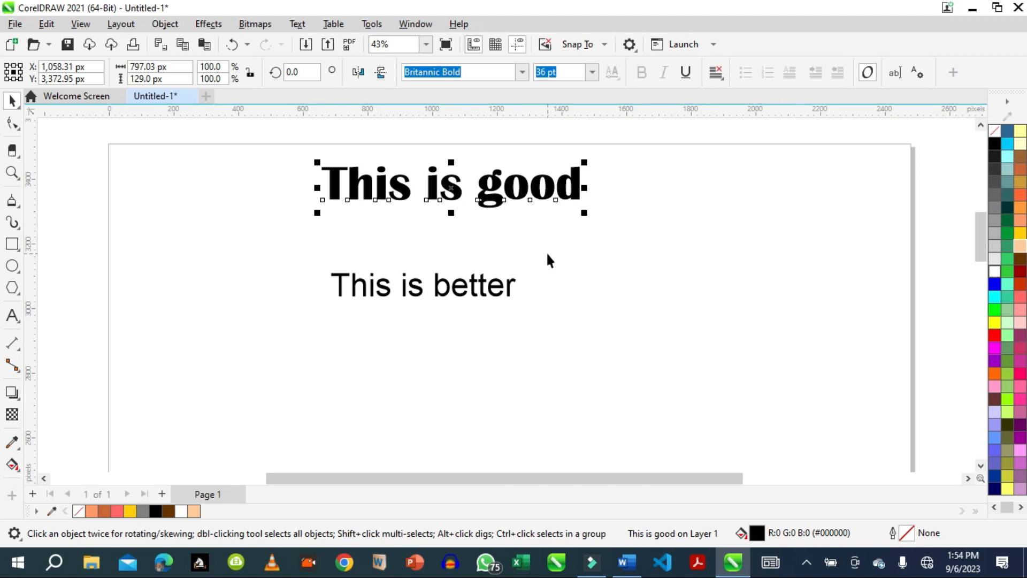
pyautogui.click(450, 187)
pyautogui.doubleClick(450, 188)
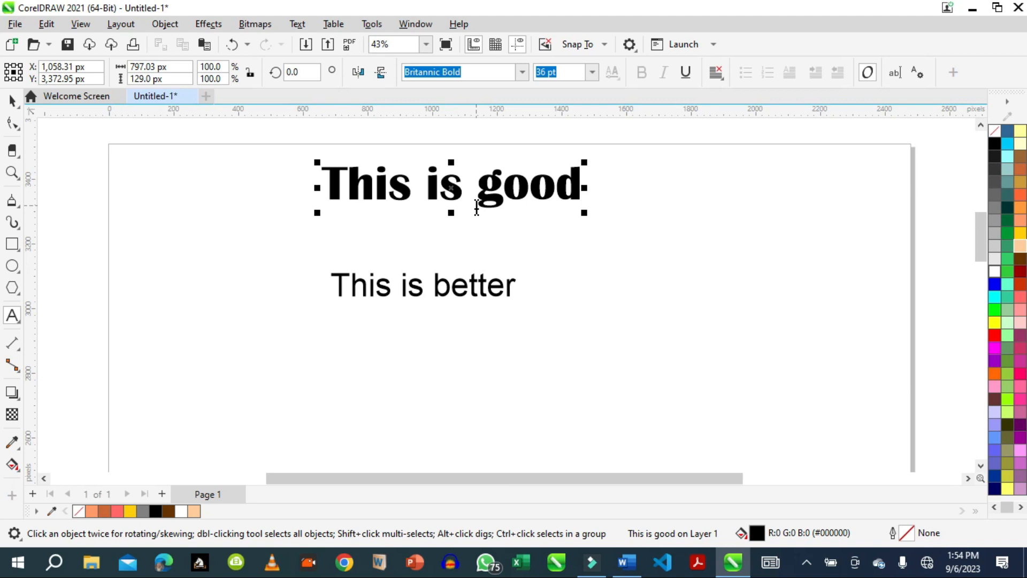
pyautogui.press('BackSpace')
pyautogui.write('I')
pyautogui.press('BackSpace')
pyautogui.press('BackSpace')
pyautogui.press('BackSpace')
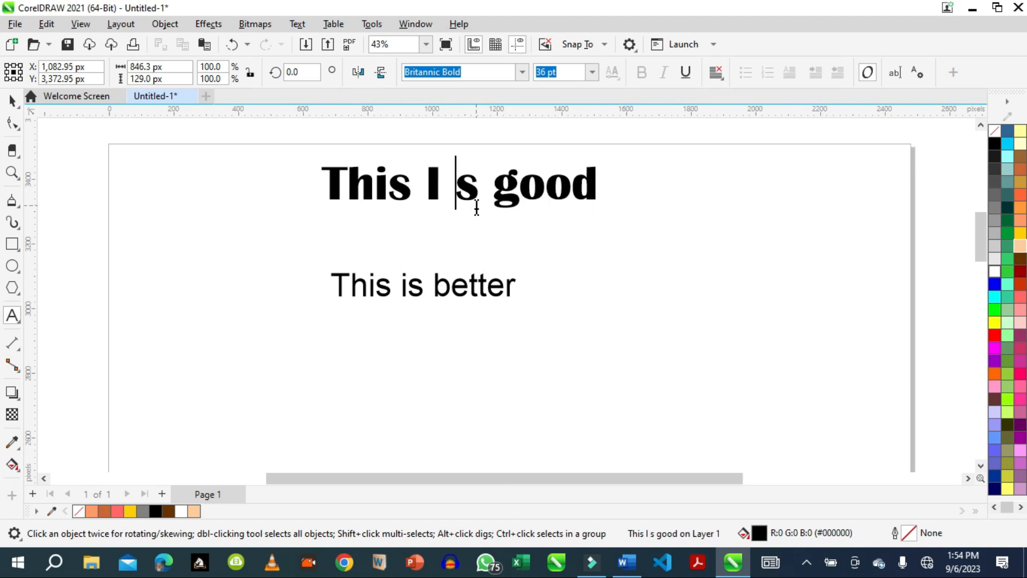
pyautogui.press('BackSpace')
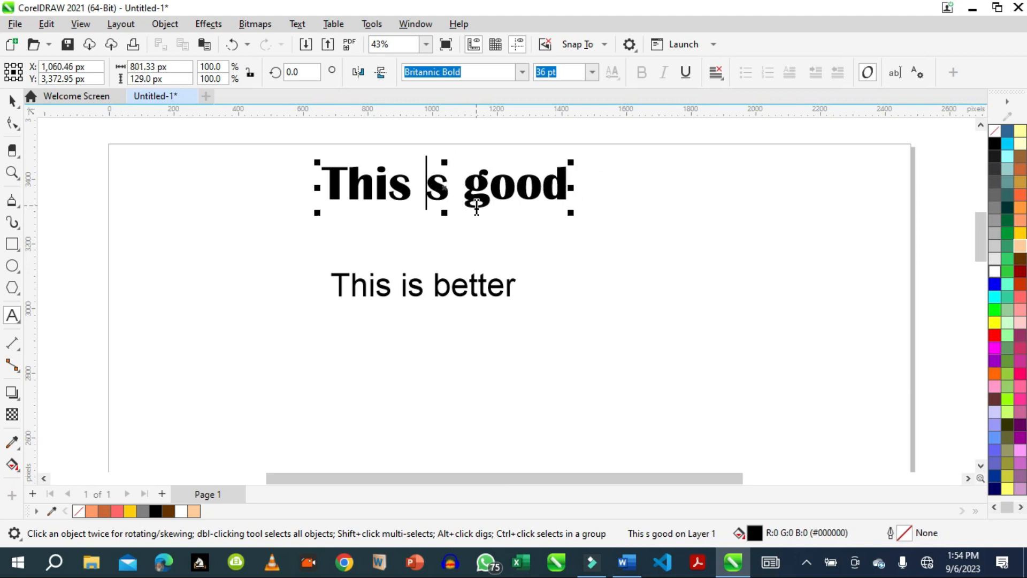
pyautogui.write('i')
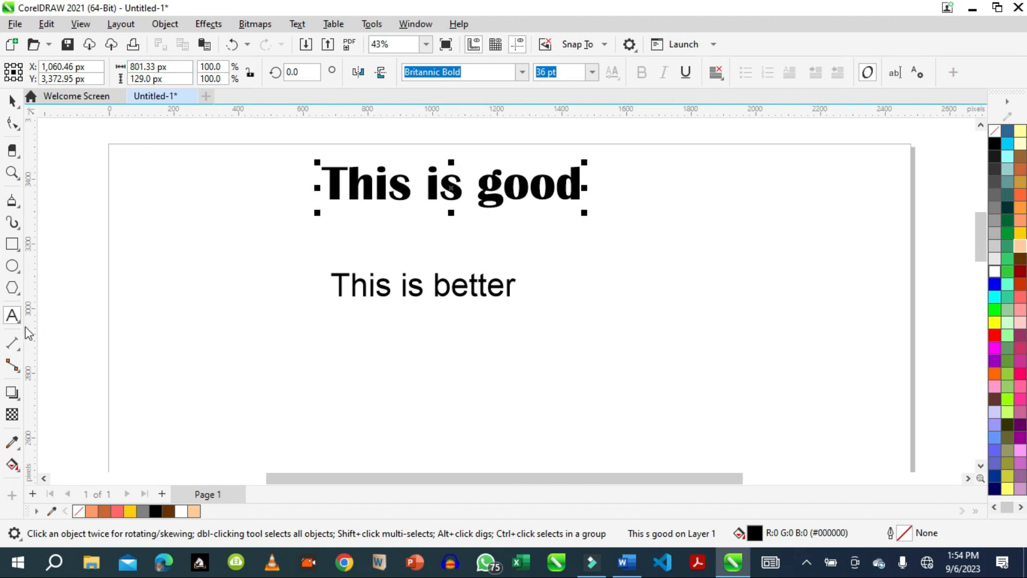
pyautogui.click(10, 268)
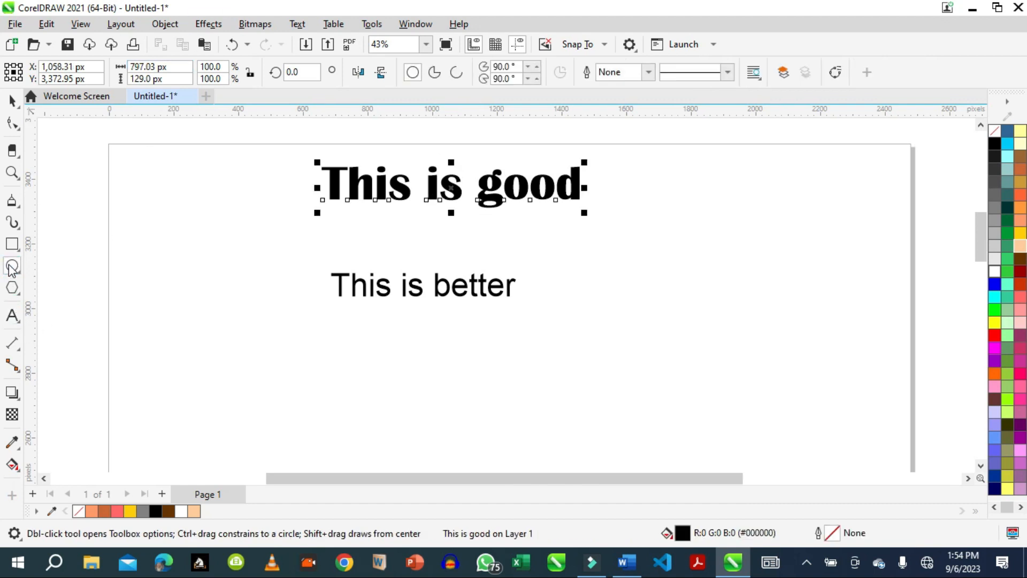
pyautogui.click(11, 316)
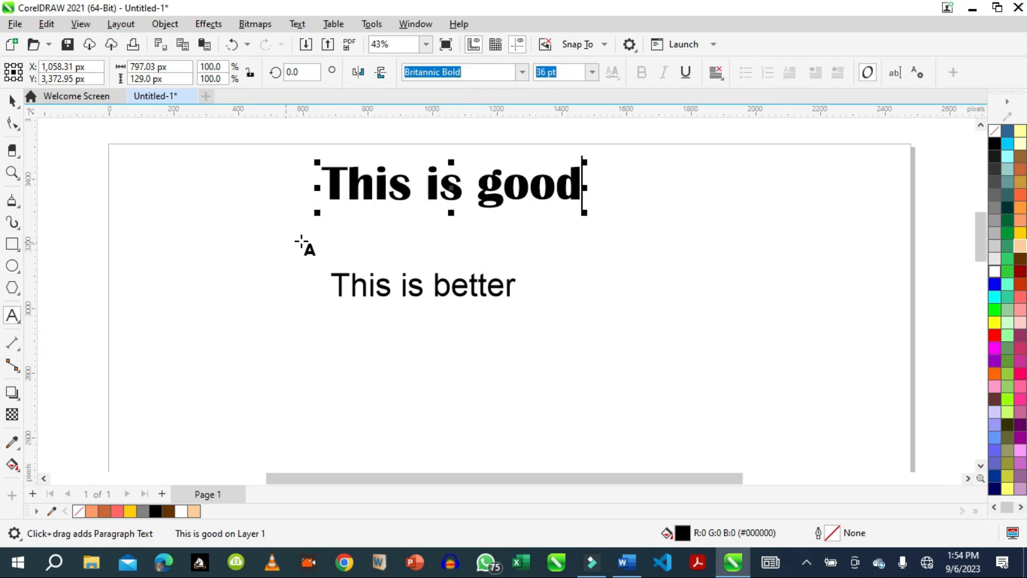
pyautogui.click(346, 178)
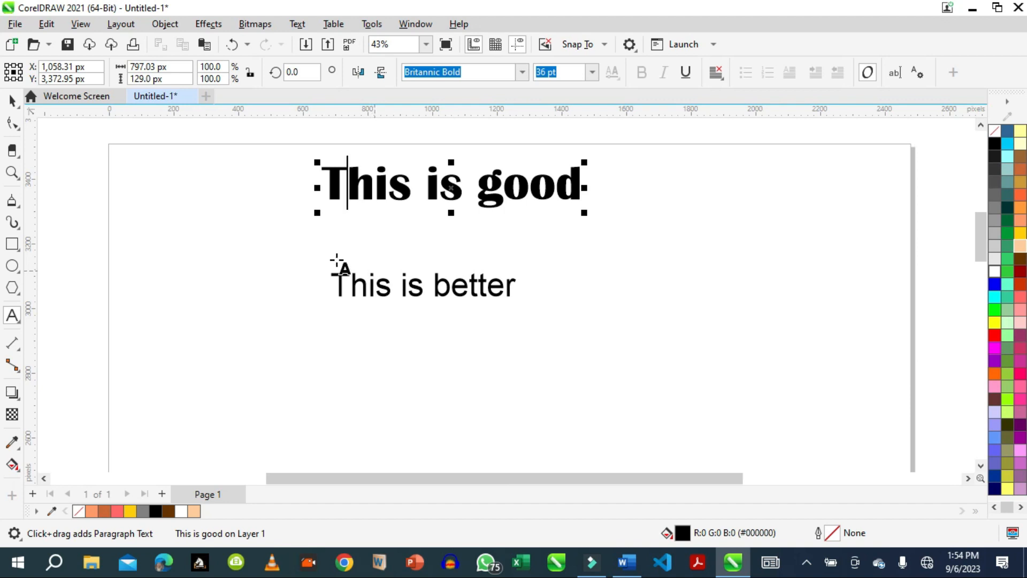
# Enlarge the "This is better" text proportionally to about 916 px wide.
pyautogui.click(11, 100)
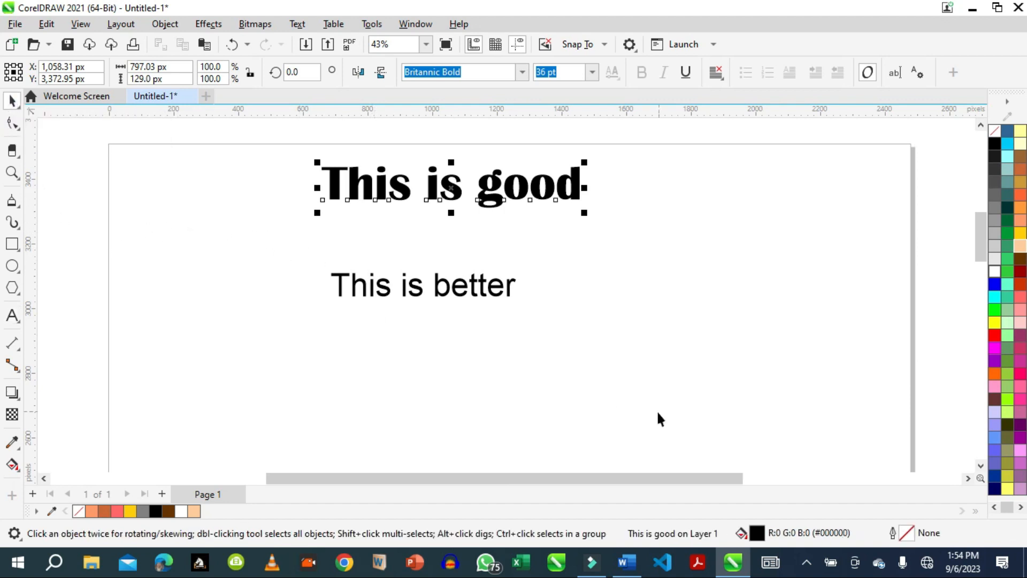
pyautogui.click(480, 292)
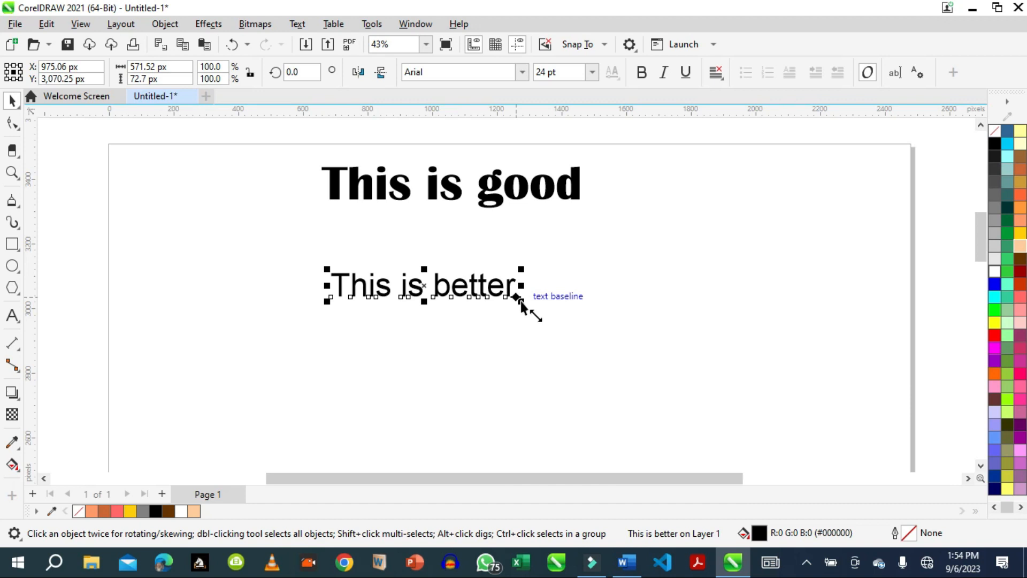
pyautogui.moveTo(524, 304); pyautogui.dragTo(631, 363)
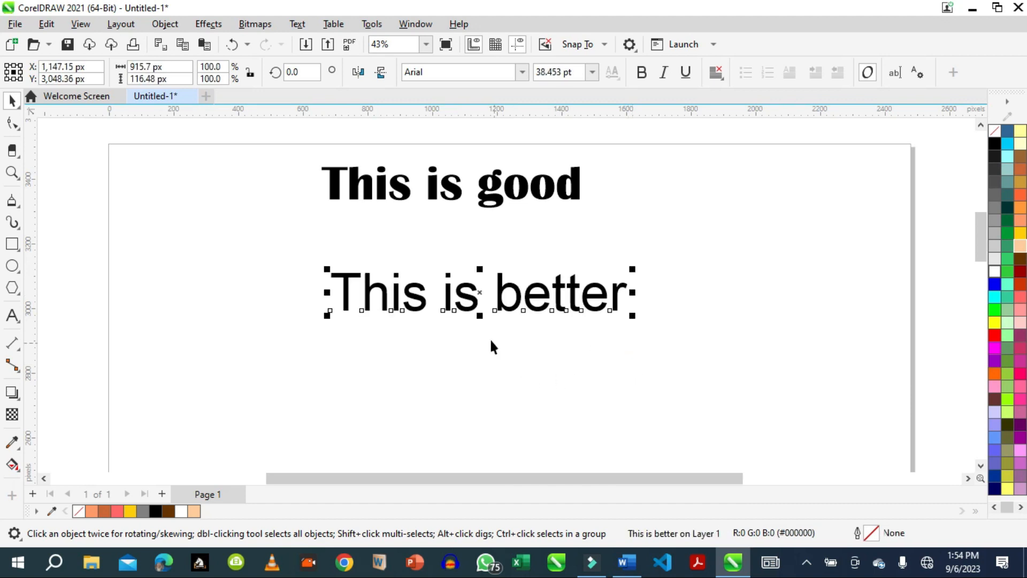
# Stretch the "This is better" text vertically to a height of about 190 px, keeping its width.
pyautogui.moveTo(480, 313); pyautogui.dragTo(483, 342)
pyautogui.moveTo(482, 298); pyautogui.dragTo(484, 251)
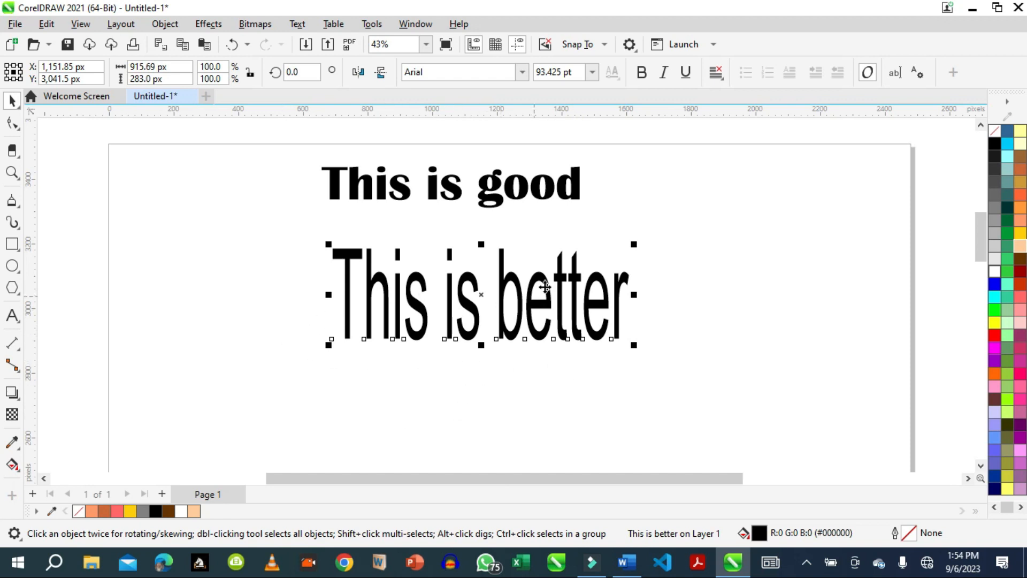
pyautogui.moveTo(482, 244); pyautogui.dragTo(480, 274)
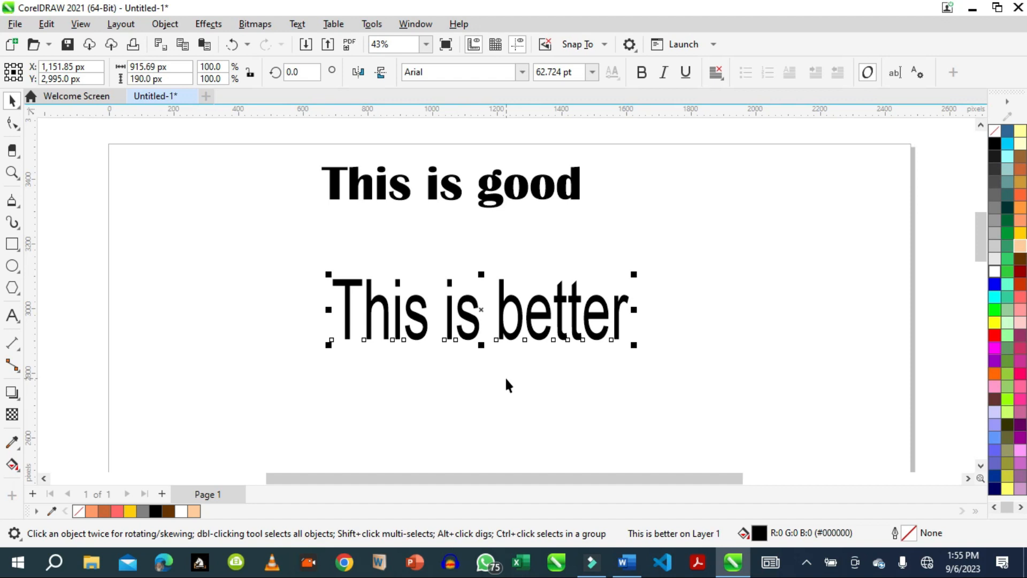
# Move "This is better" to about X 1047, Y 2960 px and "This is good" above it to about X 998, Y 3304 px.
pyautogui.moveTo(470, 318); pyautogui.dragTo(440, 341)
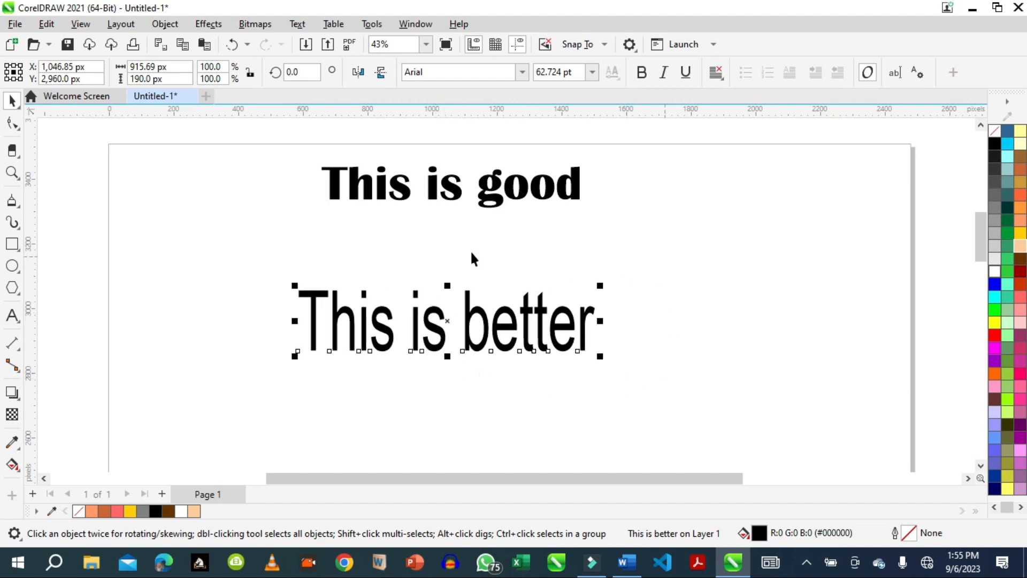
pyautogui.moveTo(490, 197); pyautogui.dragTo(471, 220)
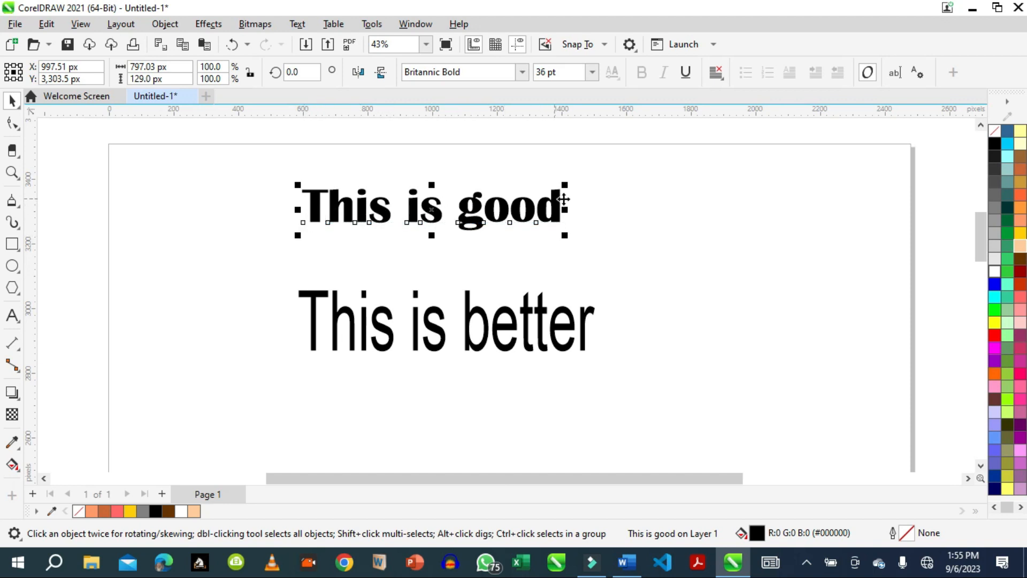
# Add a drop shadow to the "This is good" text, offset upward by about 7 px horizontally and 15 px vertically.
pyautogui.click(12, 393)
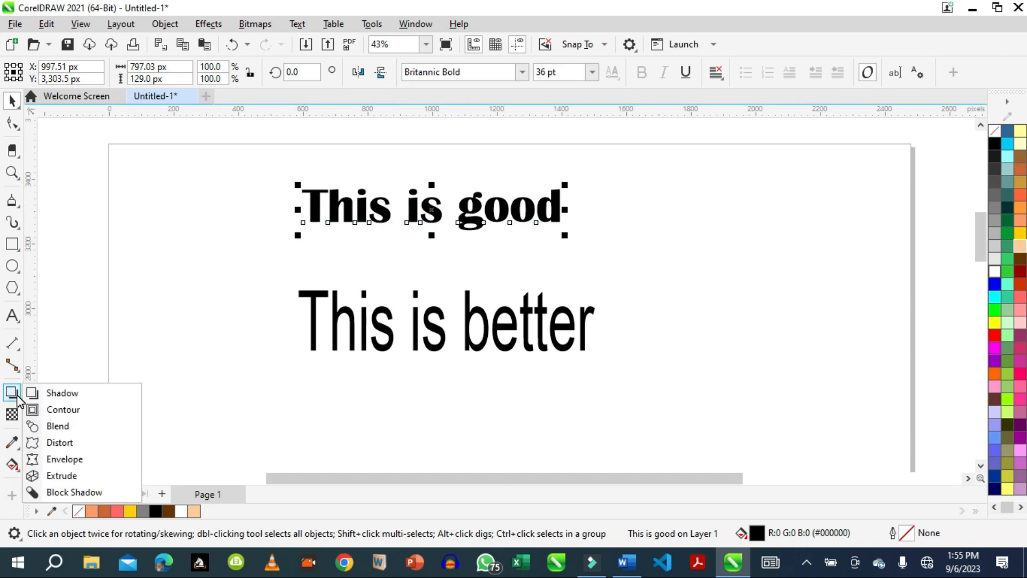
pyautogui.click(61, 394)
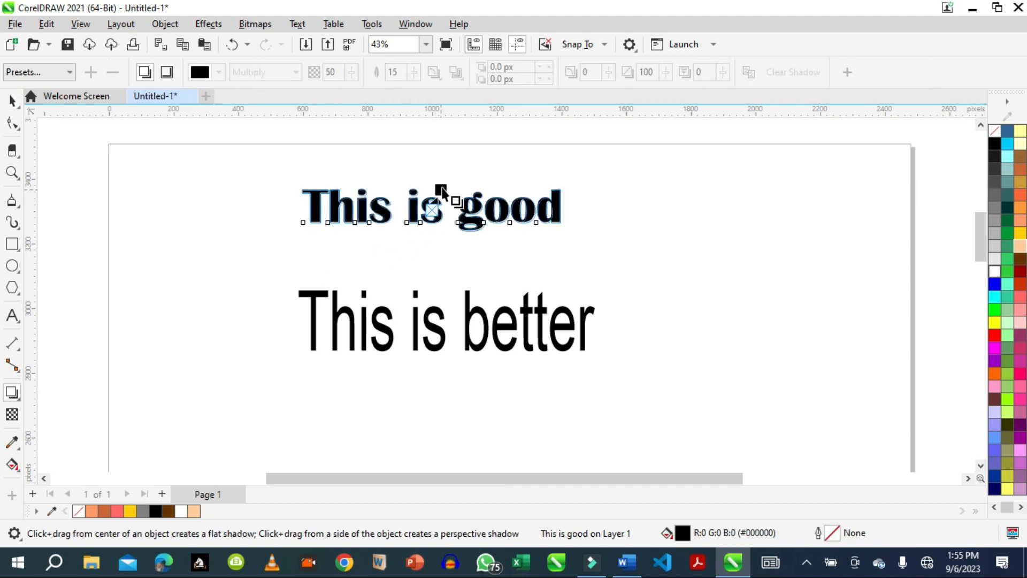
pyautogui.moveTo(442, 193); pyautogui.dragTo(444, 185)
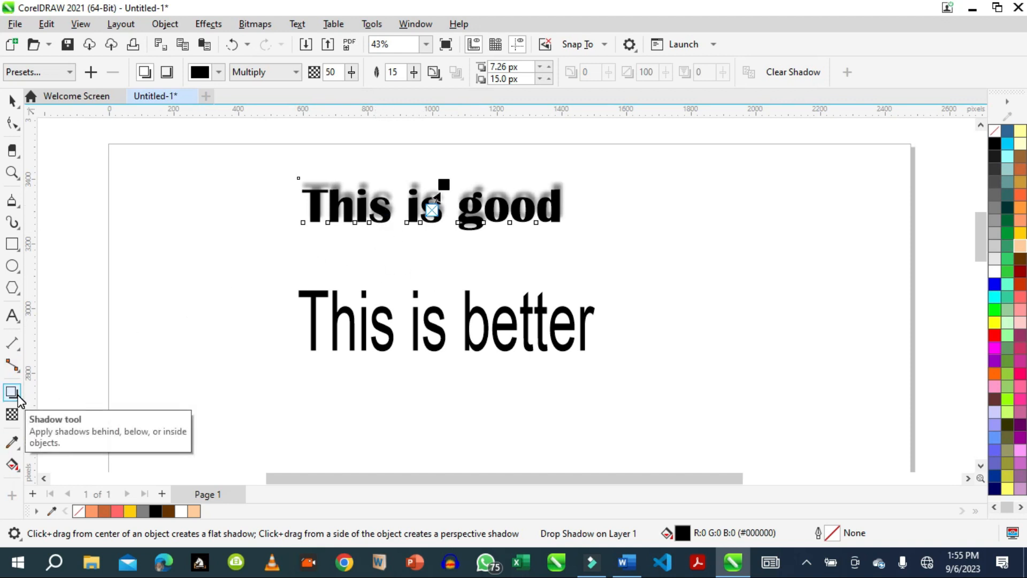
# Move "This is better" up closer to "This is good" and resize it to about 1023 px wide and 106 px high.
pyautogui.click(16, 103)
pyautogui.click(496, 335)
pyautogui.moveTo(496, 335)
pyautogui.mouseDown()
pyautogui.moveTo(504, 316)
pyautogui.moveTo(494, 320)
pyautogui.mouseUp()
pyautogui.moveTo(613, 327); pyautogui.dragTo(649, 338)
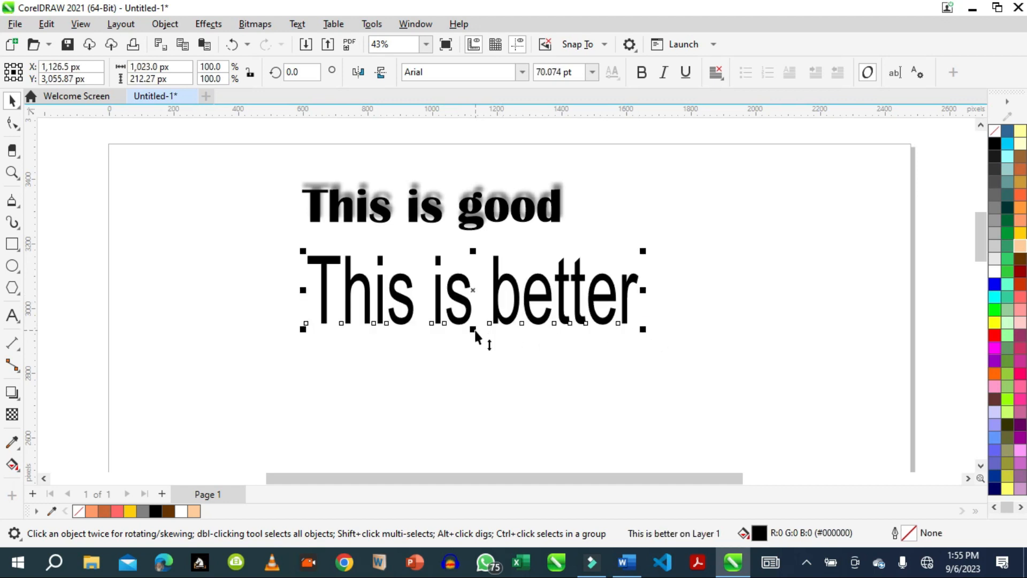
pyautogui.moveTo(474, 329); pyautogui.dragTo(484, 293)
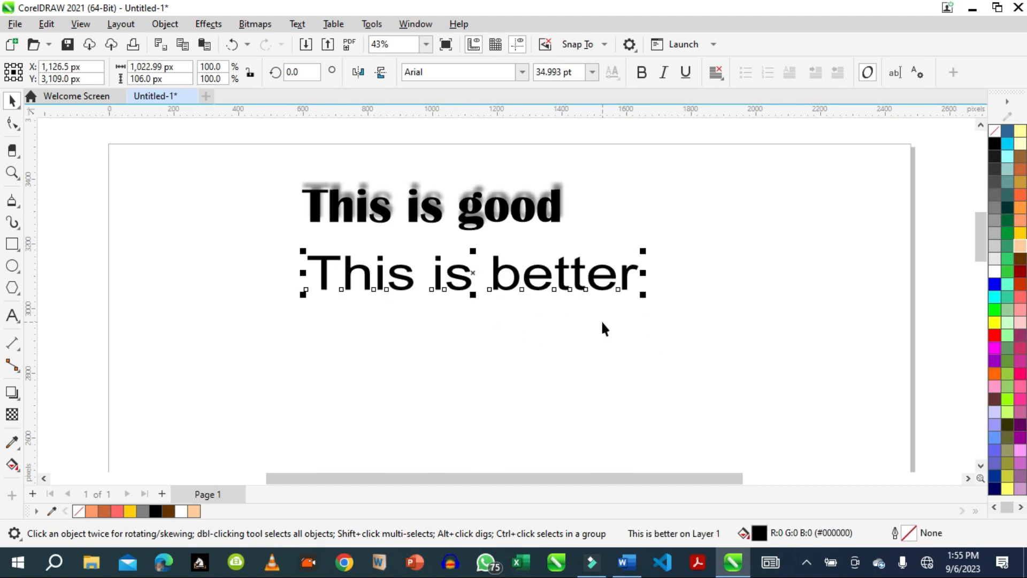
# Draw an ellipse about 886 px wide and 339 px high below the "This is better" text and remove its fill.
pyautogui.click(11, 266)
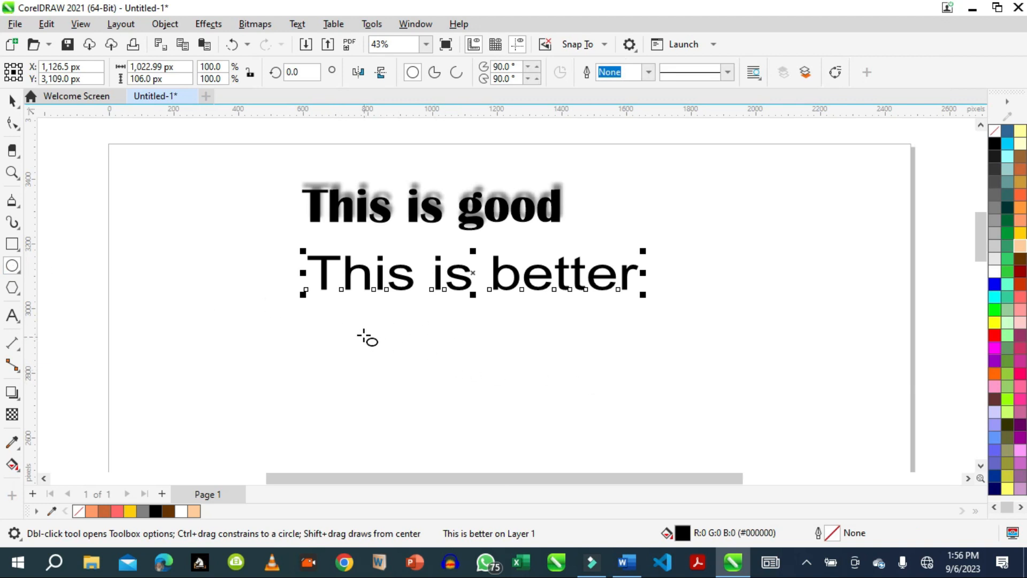
pyautogui.moveTo(349, 327); pyautogui.dragTo(639, 441)
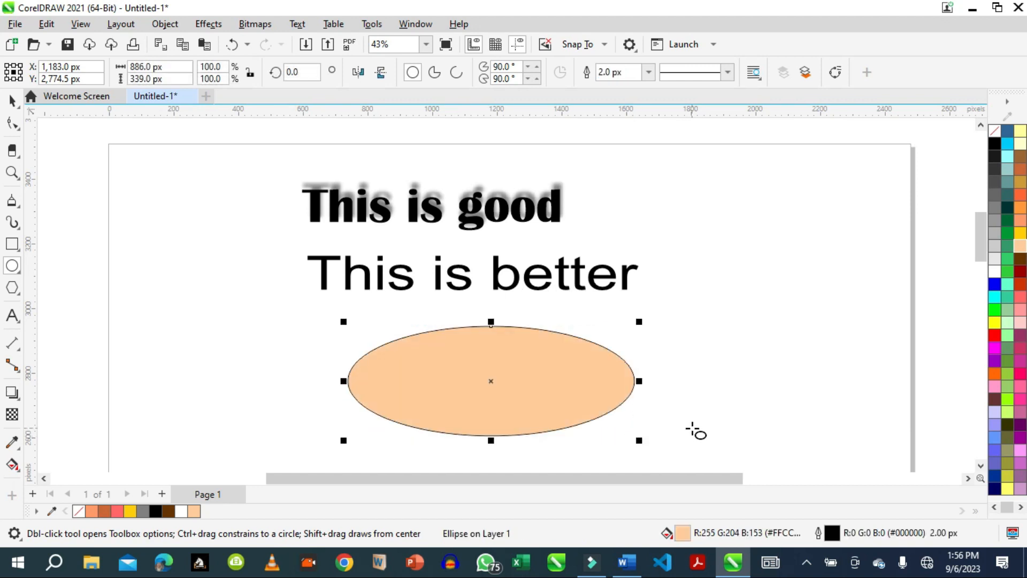
pyautogui.click(993, 131)
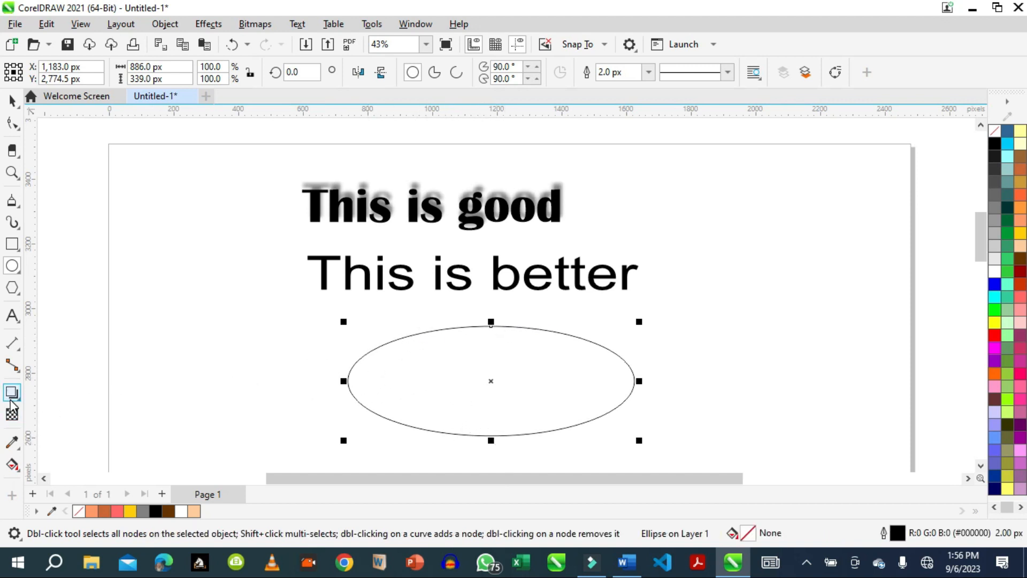
# Add the text "This is wonderful" along the outline of the ellipse.
pyautogui.click(13, 319)
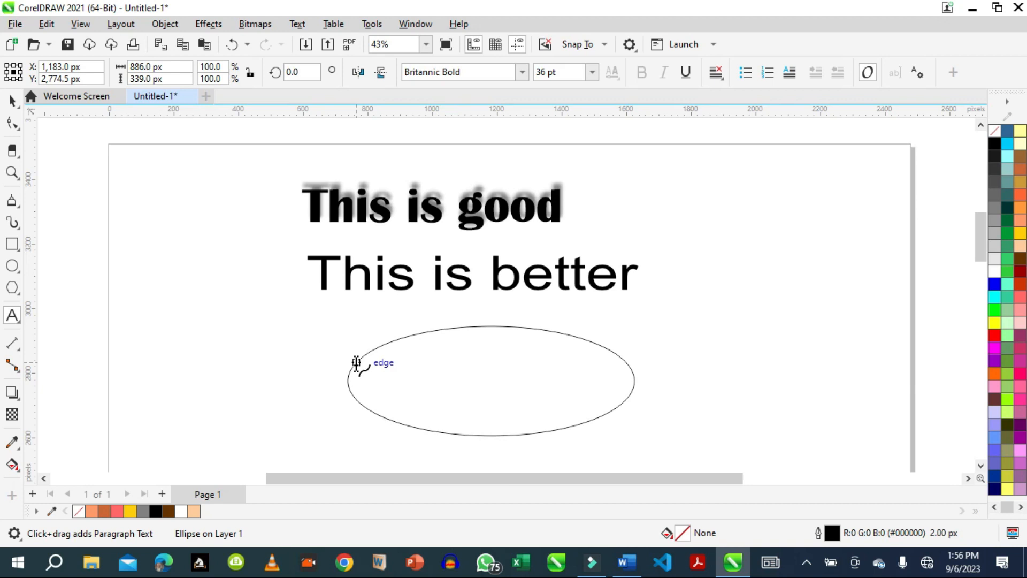
pyautogui.click(356, 363)
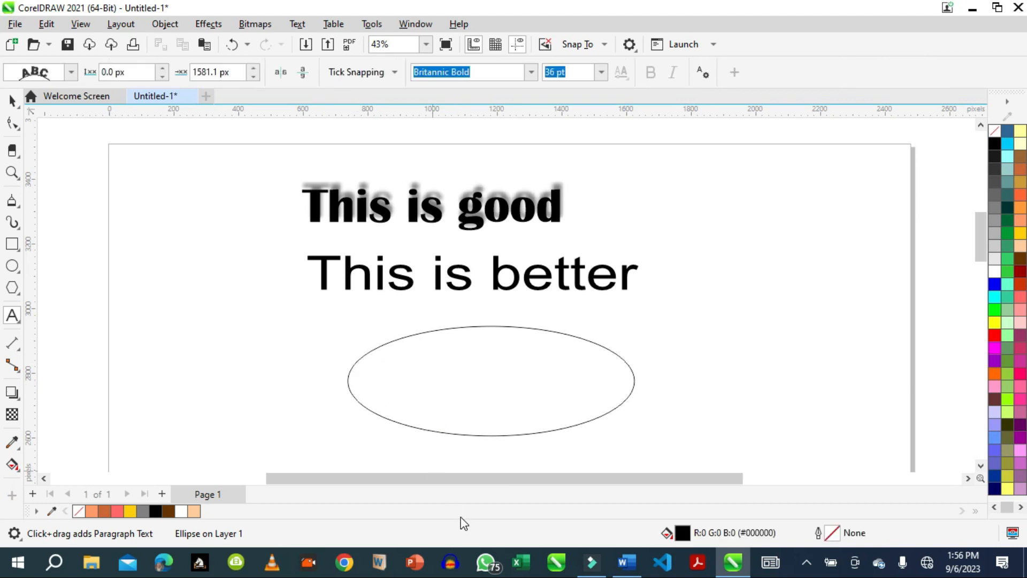
pyautogui.write('This')
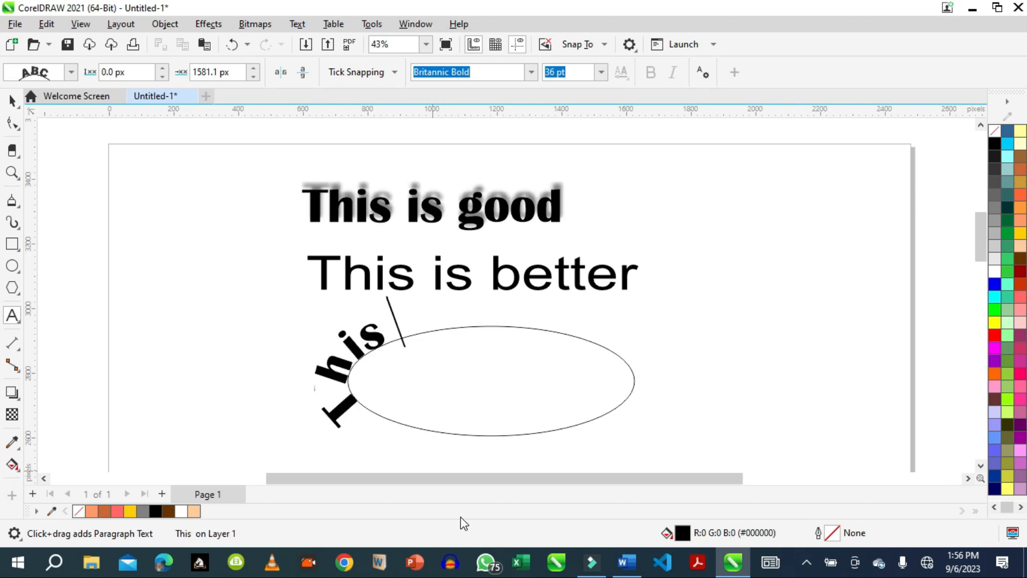
pyautogui.write(' is')
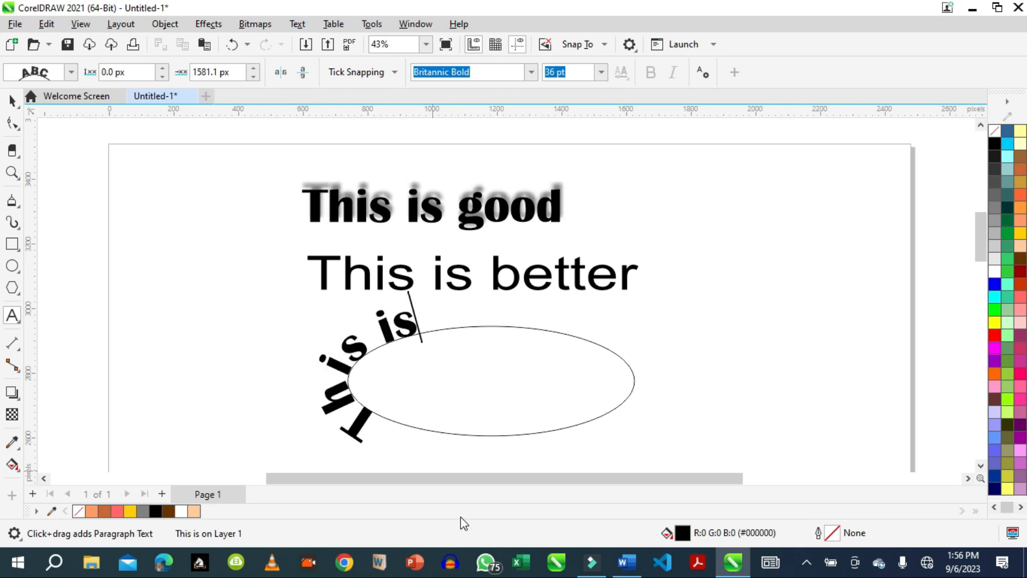
pyautogui.write(' wonder')
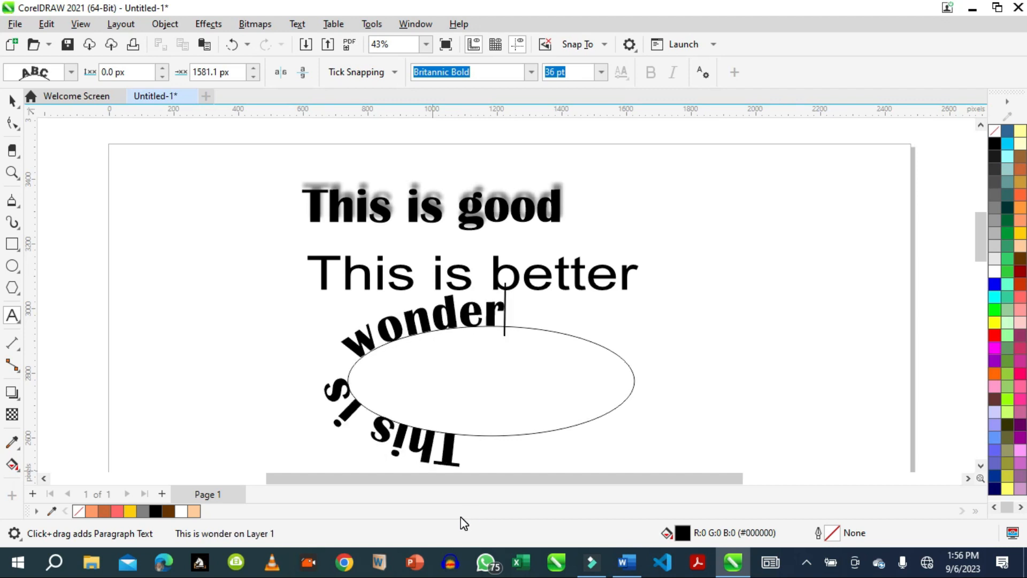
pyautogui.write('ful')
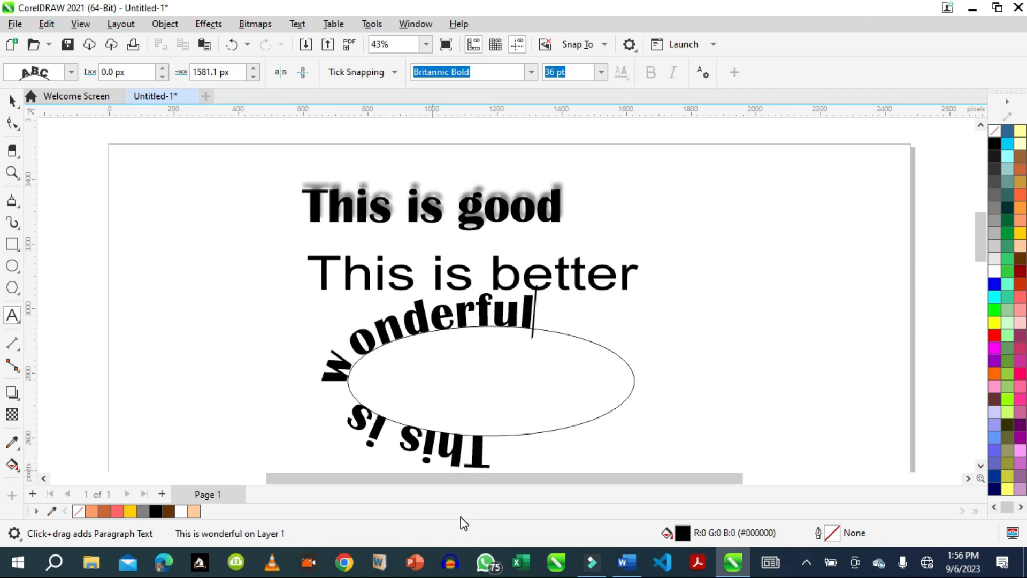
# Try to set the font size of the "This is wonderful" text on the ellipse to 16 pt.
pyautogui.click(459, 309)
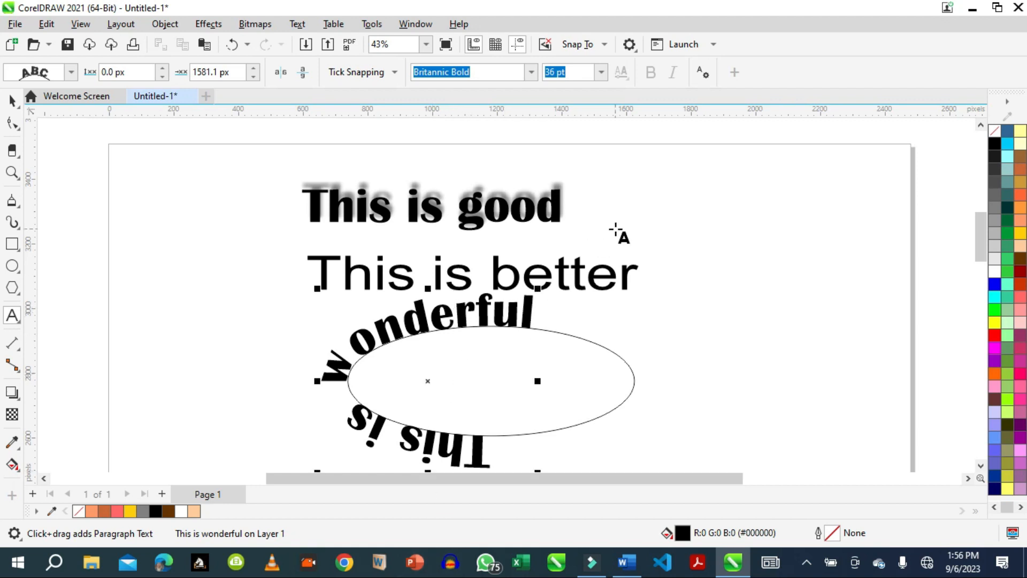
pyautogui.click(602, 73)
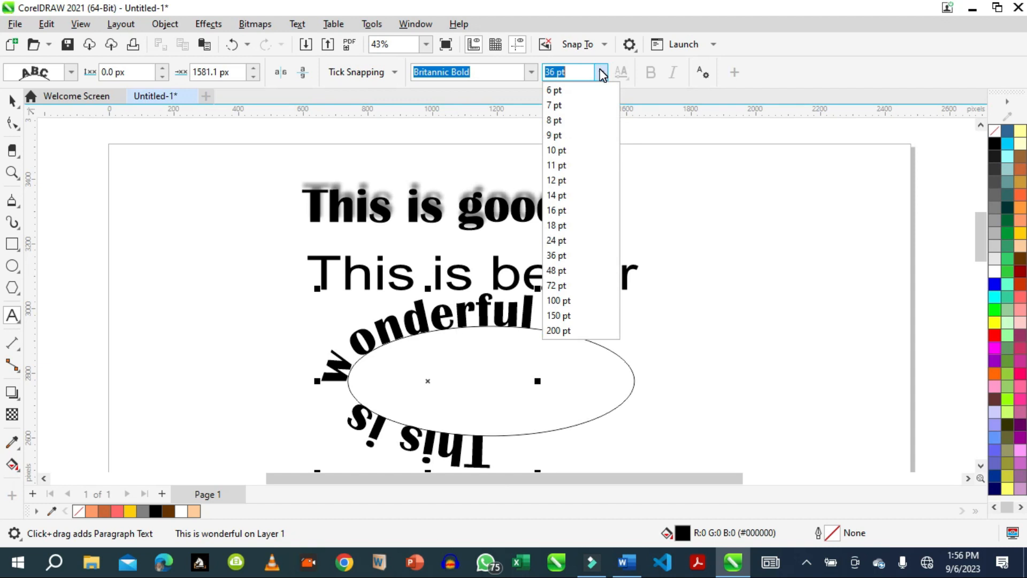
pyautogui.click(557, 210)
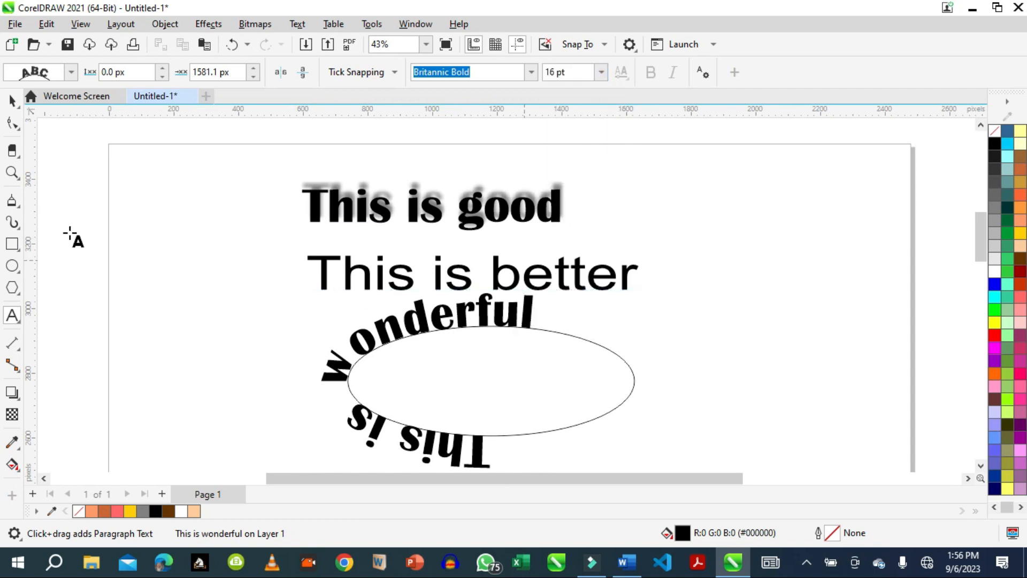
# Set the font size of the "This is wonderful" text on the ellipse to 18 pt.
pyautogui.click(11, 102)
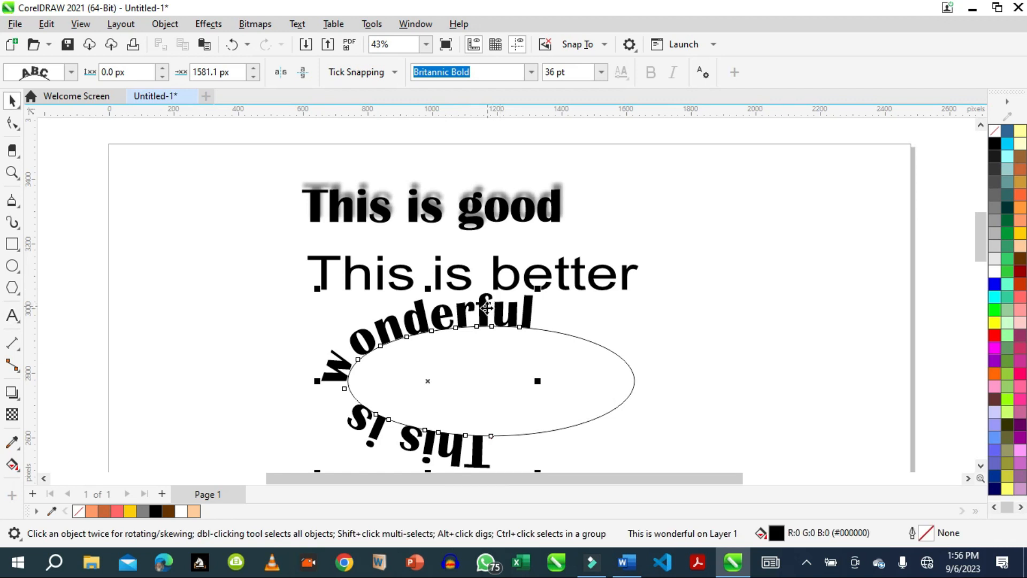
pyautogui.click(602, 72)
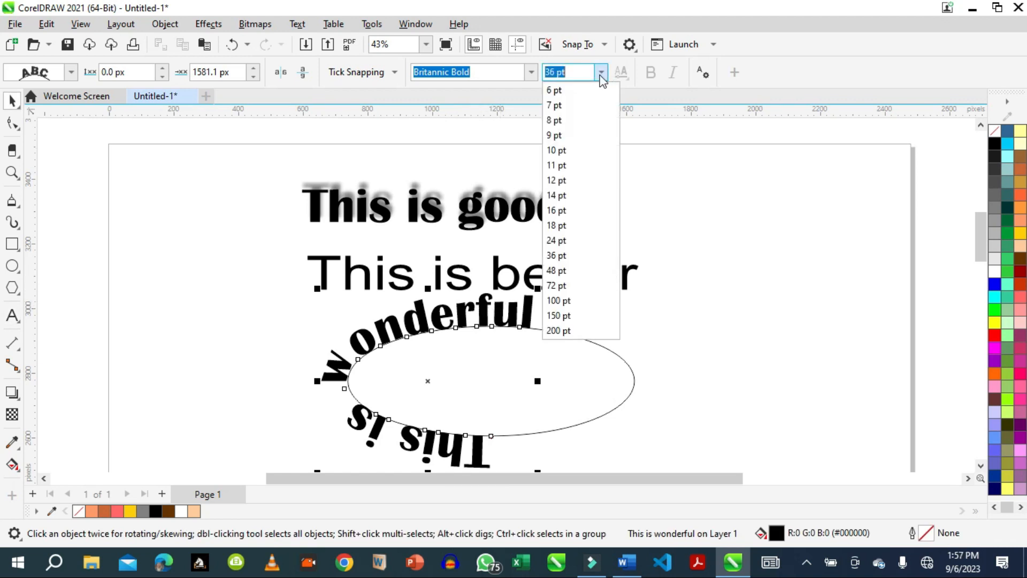
pyautogui.click(553, 230)
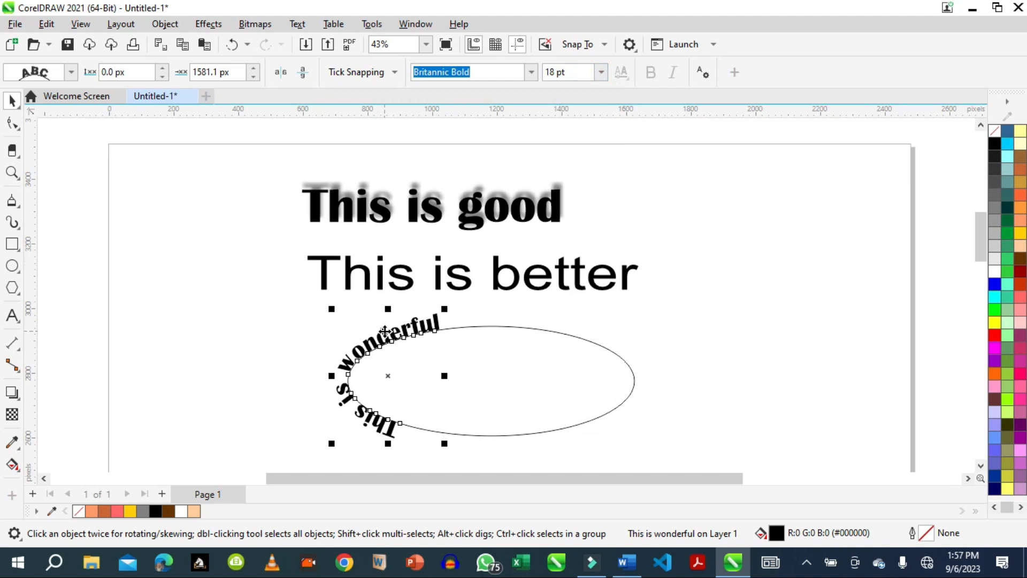
# Slide "This is wonderful" along the path to the ellipse's top, then narrow the text and ellipse together to about 600 px wide.
pyautogui.moveTo(386, 334); pyautogui.dragTo(604, 323)
pyautogui.click(705, 255)
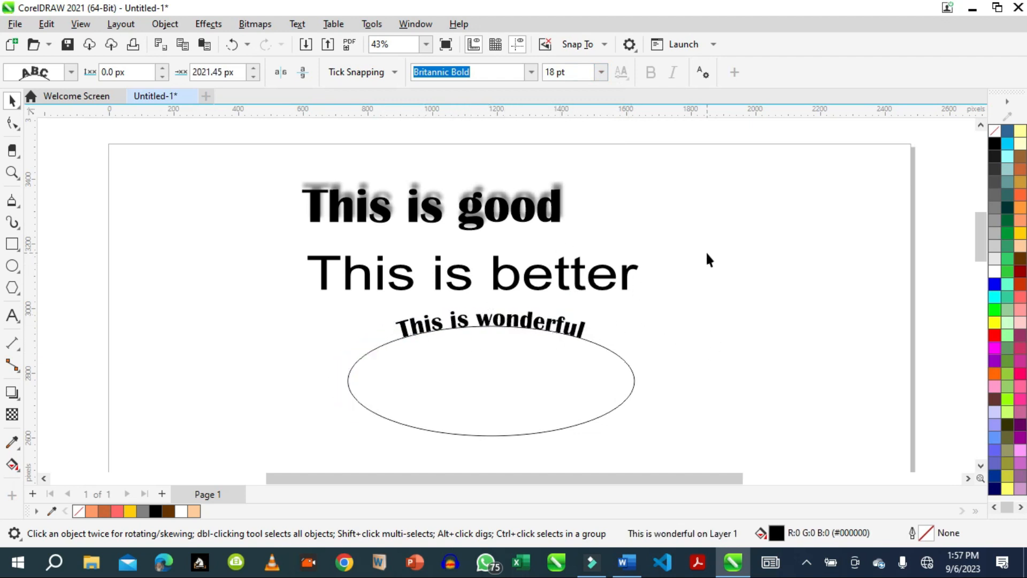
pyautogui.click(528, 434)
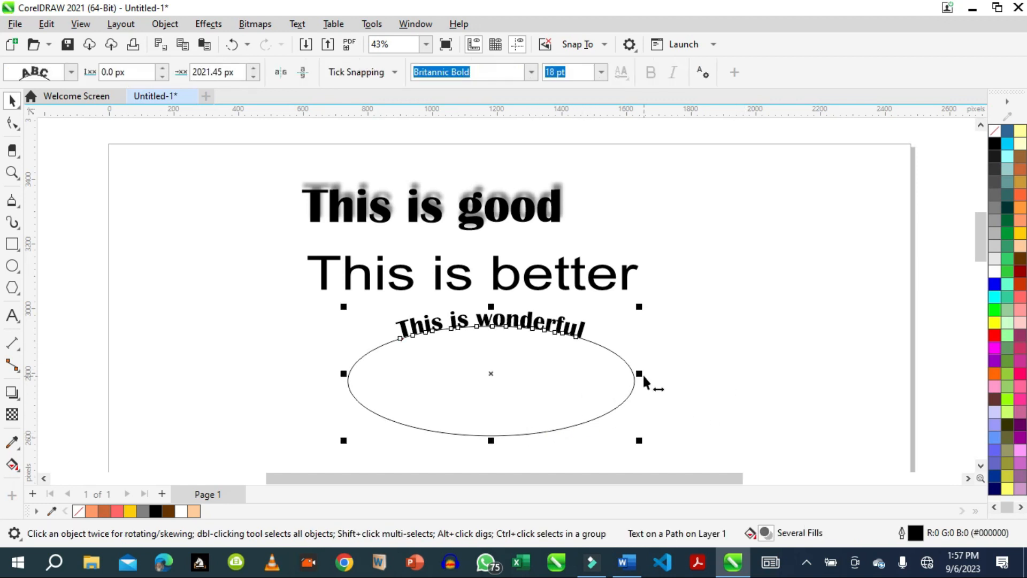
pyautogui.moveTo(641, 376); pyautogui.dragTo(543, 374)
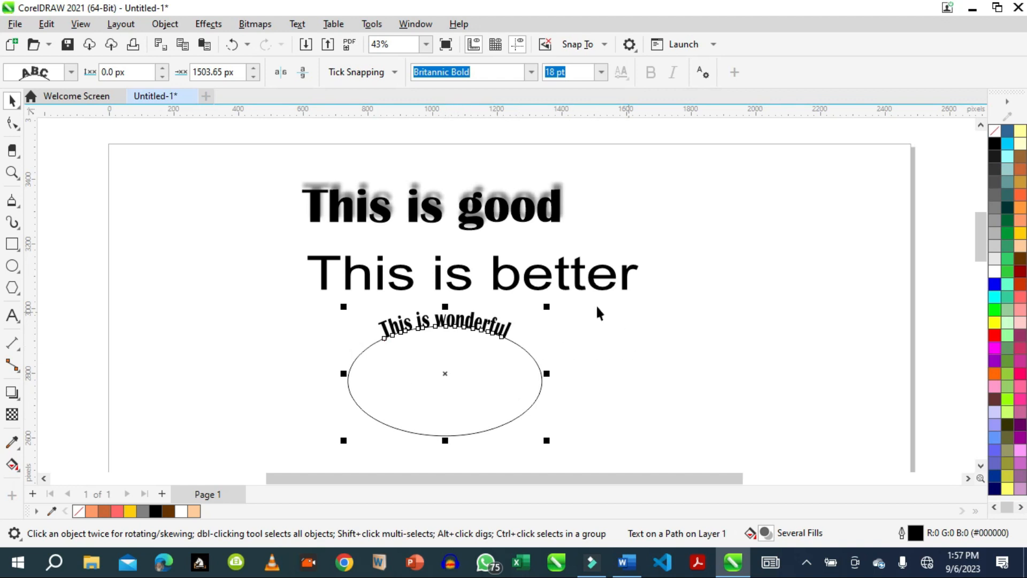
# Break the "This is wonderful" text apart from its path and move the ellipse away to about X 2072, Y 3148 px.
pyautogui.click(159, 25)
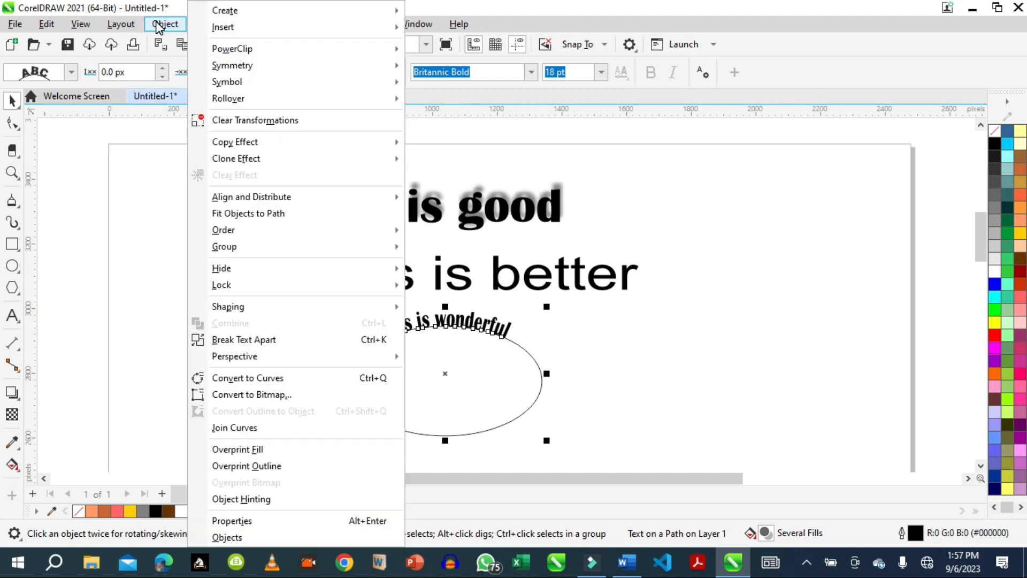
pyautogui.click(245, 342)
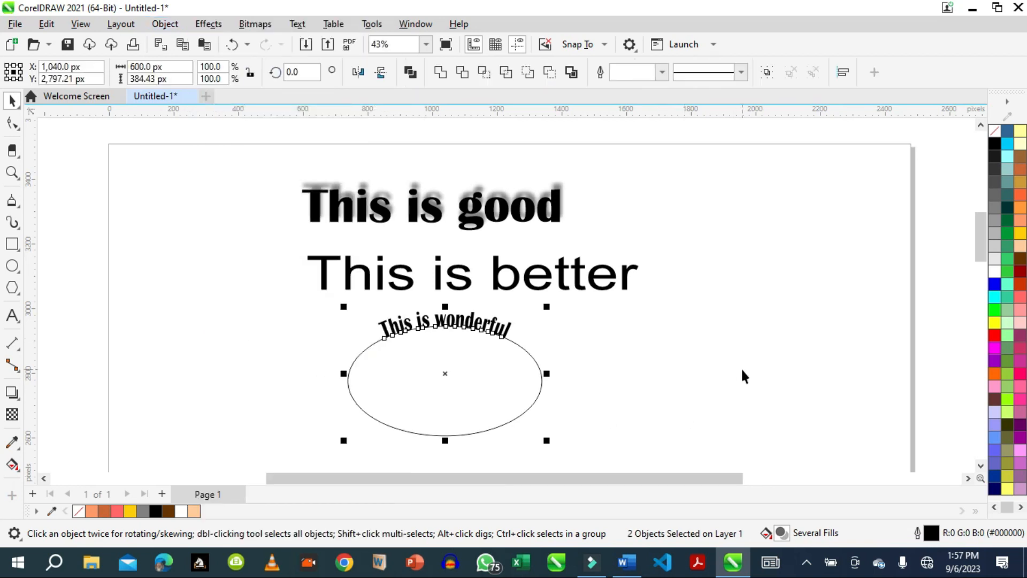
pyautogui.click(553, 422)
pyautogui.moveTo(528, 407); pyautogui.dragTo(865, 289)
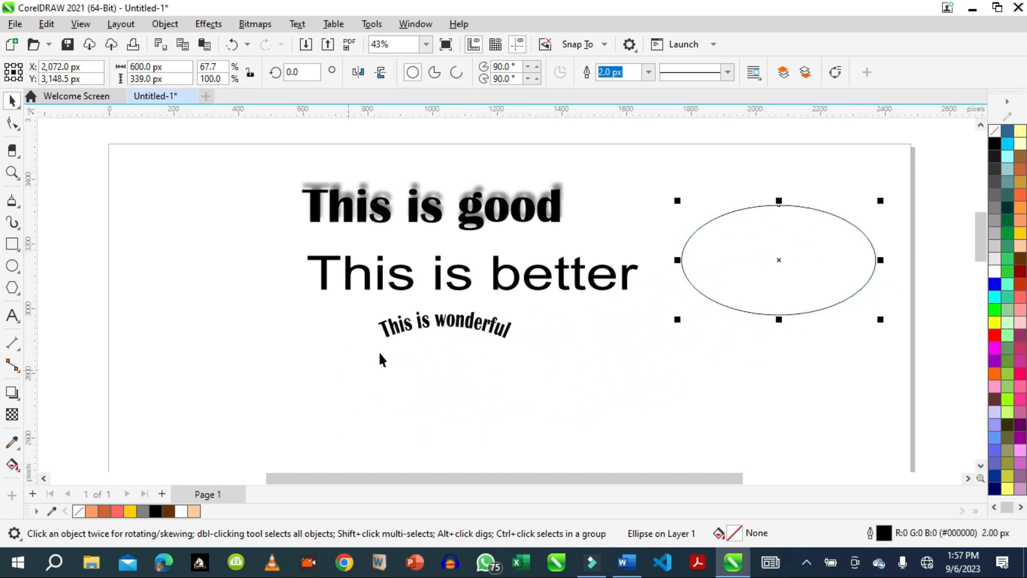
# Move "This is wonderful" to about X 331, Y 3186 px and "This is better" to about X 1131, Y 3172 px.
pyautogui.click(416, 328)
pyautogui.moveTo(416, 329); pyautogui.dragTo(187, 250)
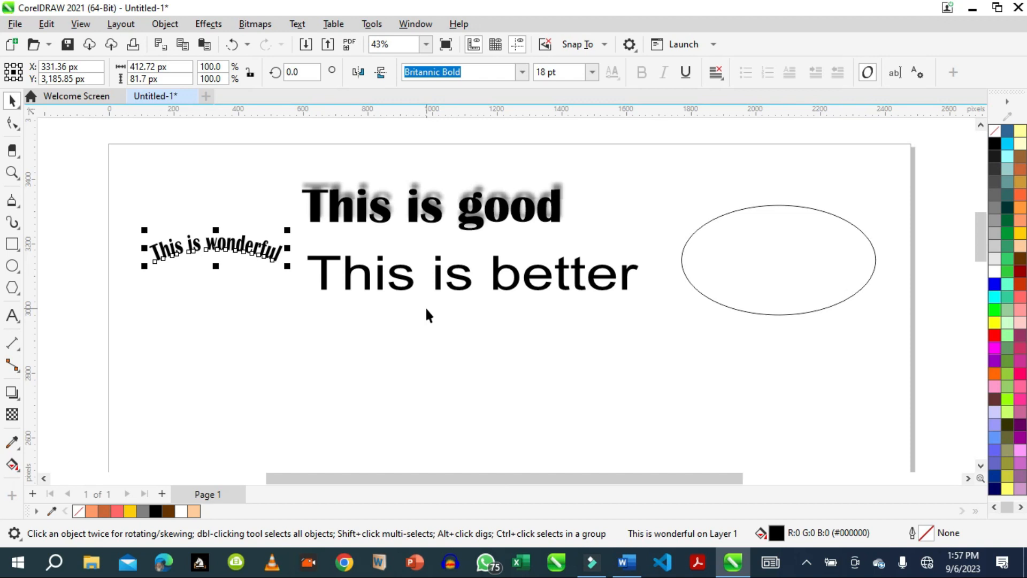
pyautogui.moveTo(466, 284); pyautogui.dragTo(465, 264)
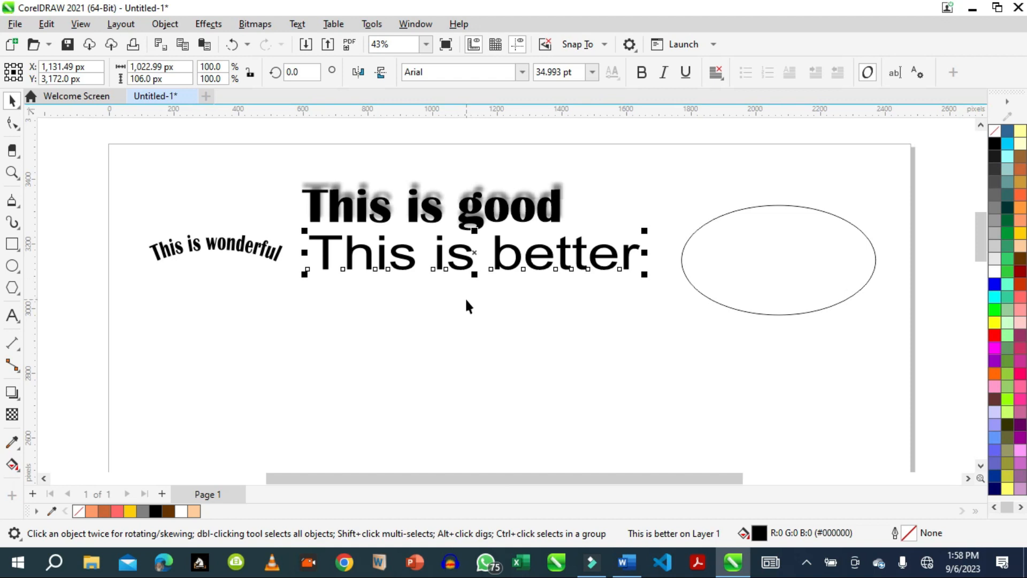
# Draw a paragraph text frame about 648 × 435 px below "This is better" and fill it with "uyuuidusuj kjjuuf m fkkjiif kjkjif kjkjifk kjdfkj".
pyautogui.click(12, 316)
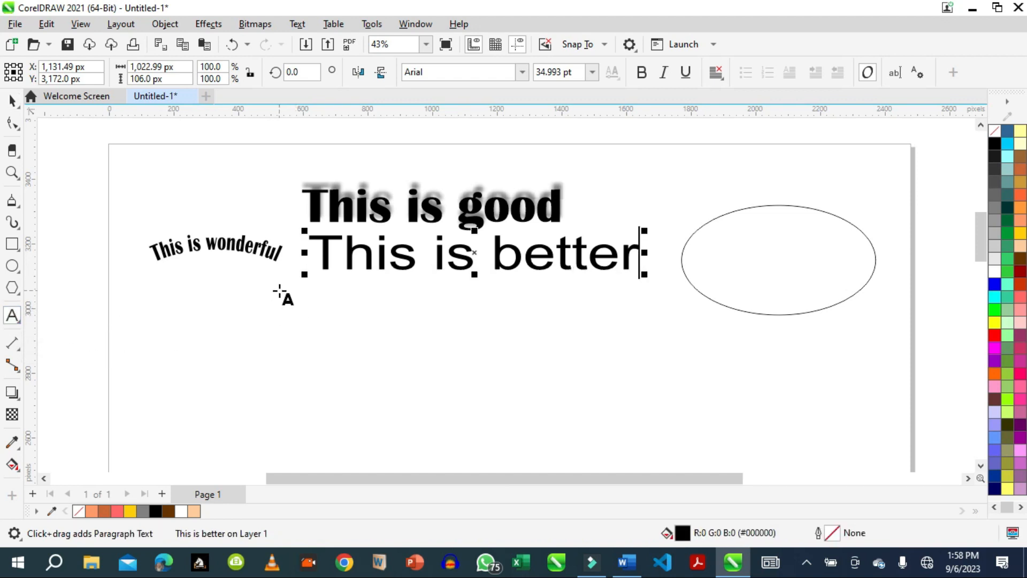
pyautogui.moveTo(279, 292); pyautogui.dragTo(493, 434)
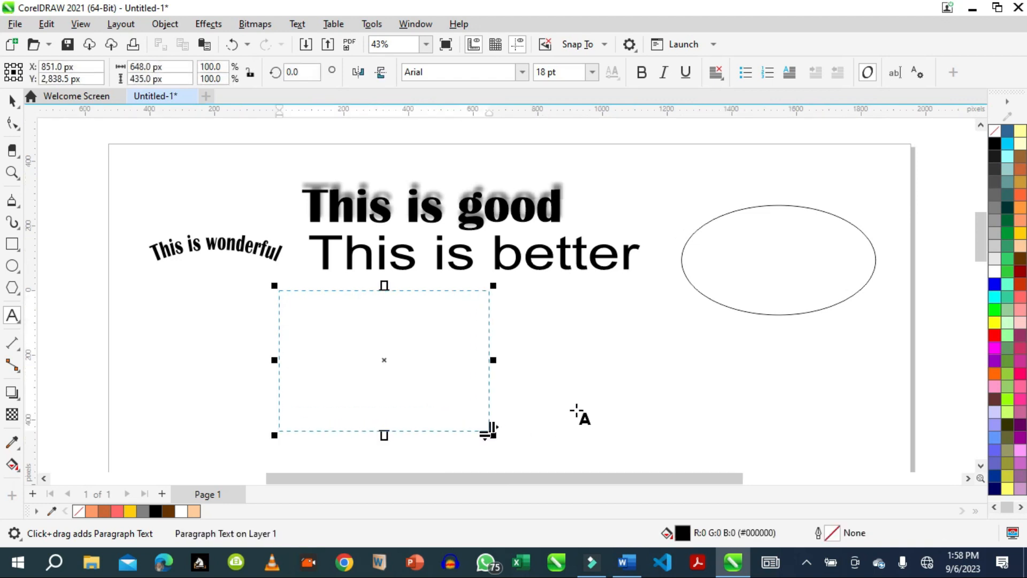
pyautogui.write('uyu')
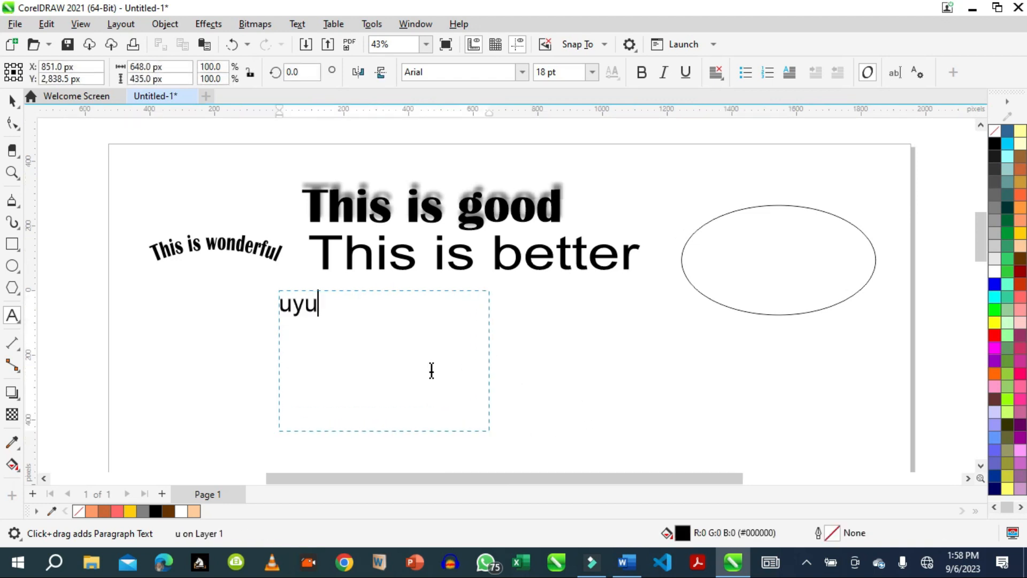
pyautogui.write('uidusuj kjjuuf')
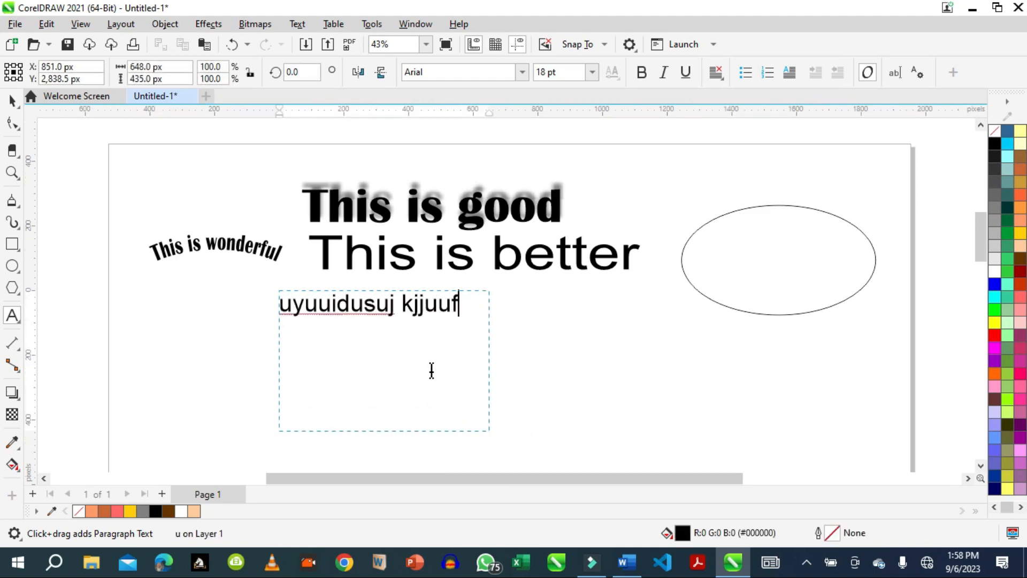
pyautogui.write(' m fkkjiif  kjkj')
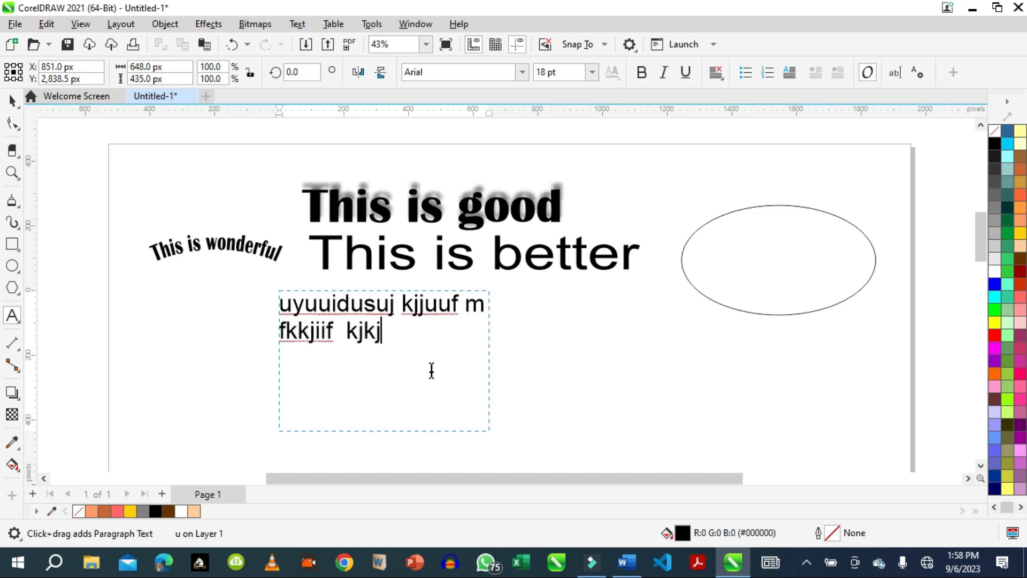
pyautogui.write('if kjkjifk kjdfkjdfkj')
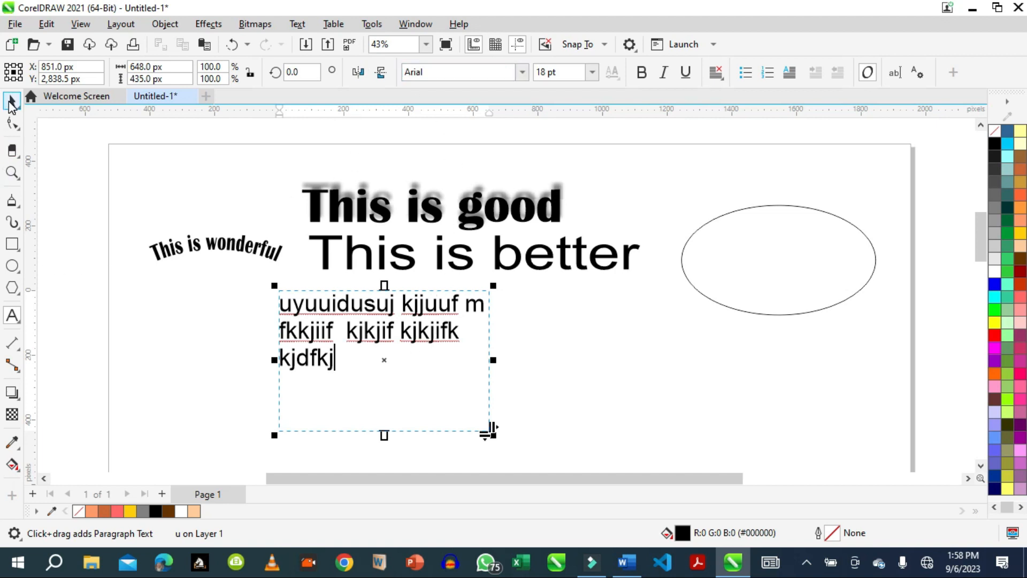
# Select the paragraph text frame with the Pick tool and open the Properties docker.
pyautogui.click(11, 100)
pyautogui.click(337, 304)
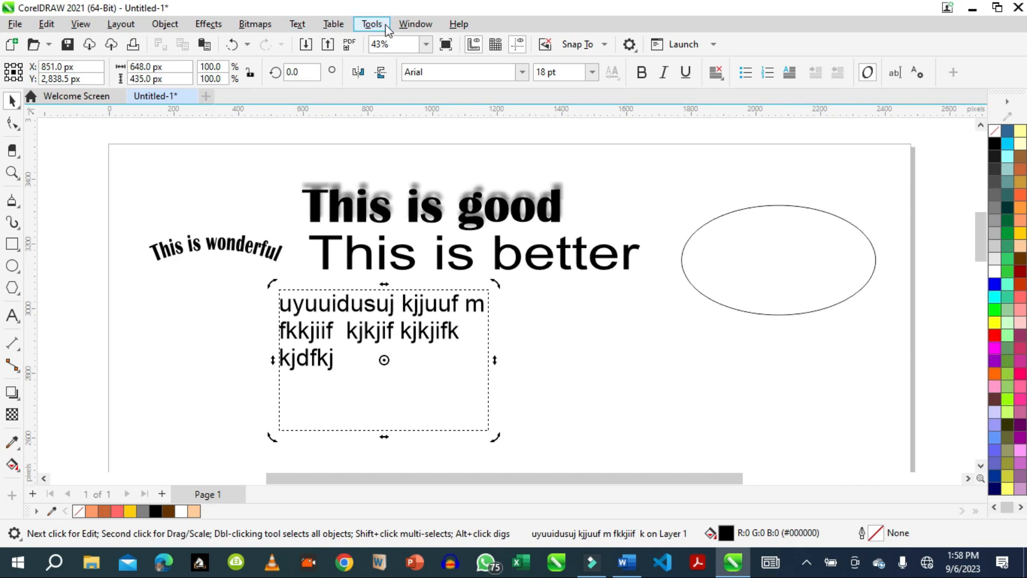
pyautogui.click(416, 24)
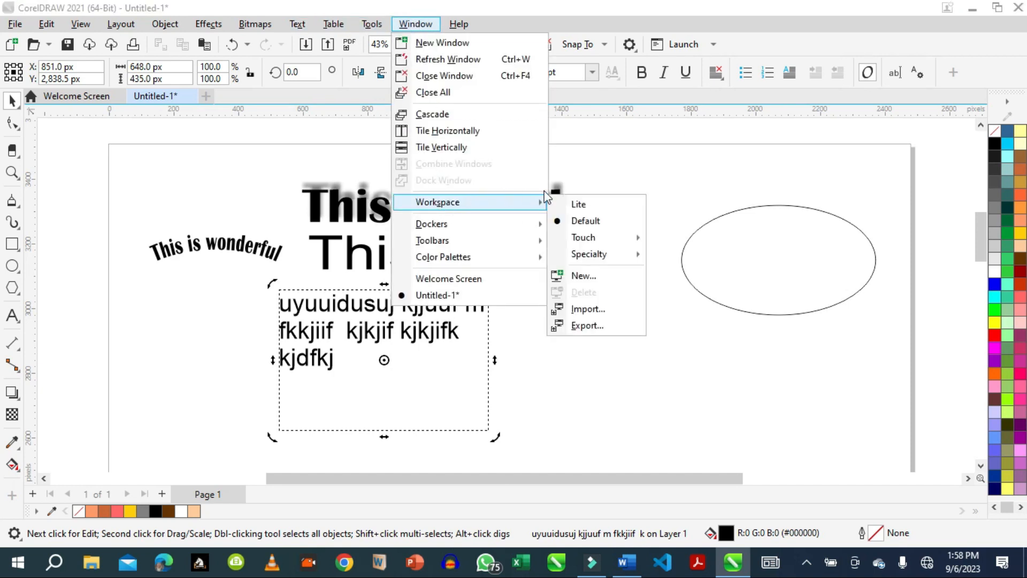
pyautogui.moveTo(457, 225)
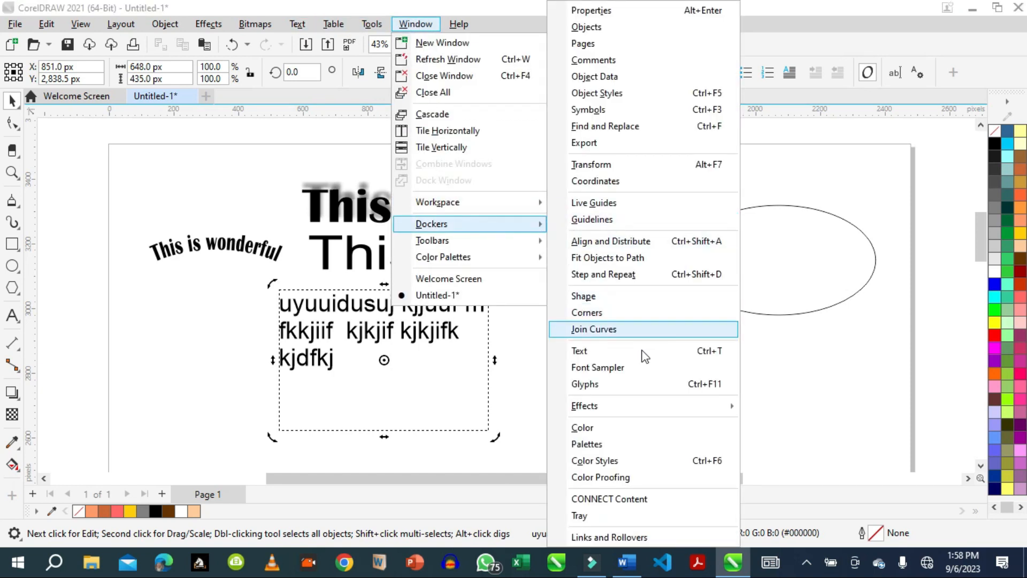
pyautogui.moveTo(622, 414)
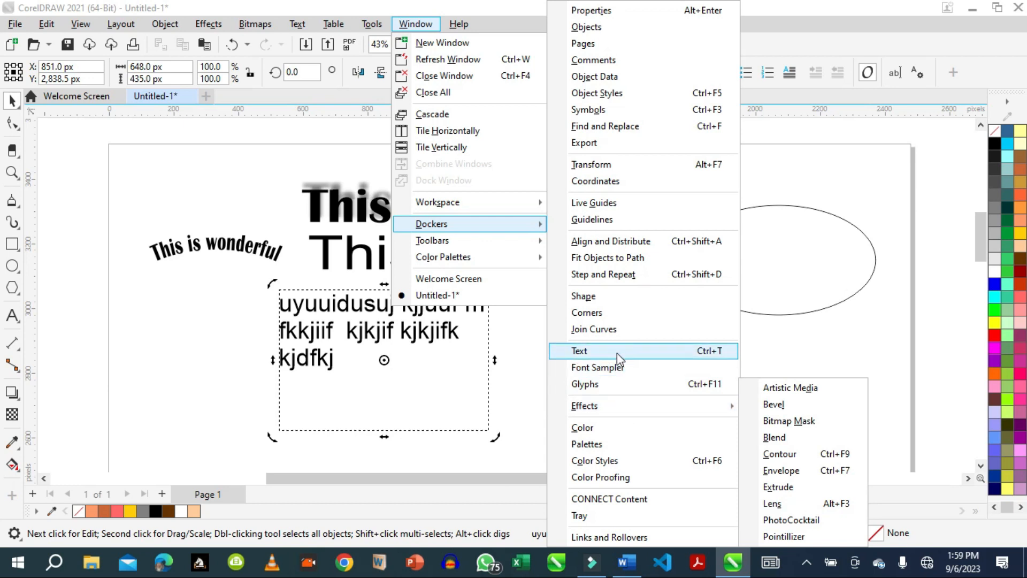
pyautogui.click(598, 12)
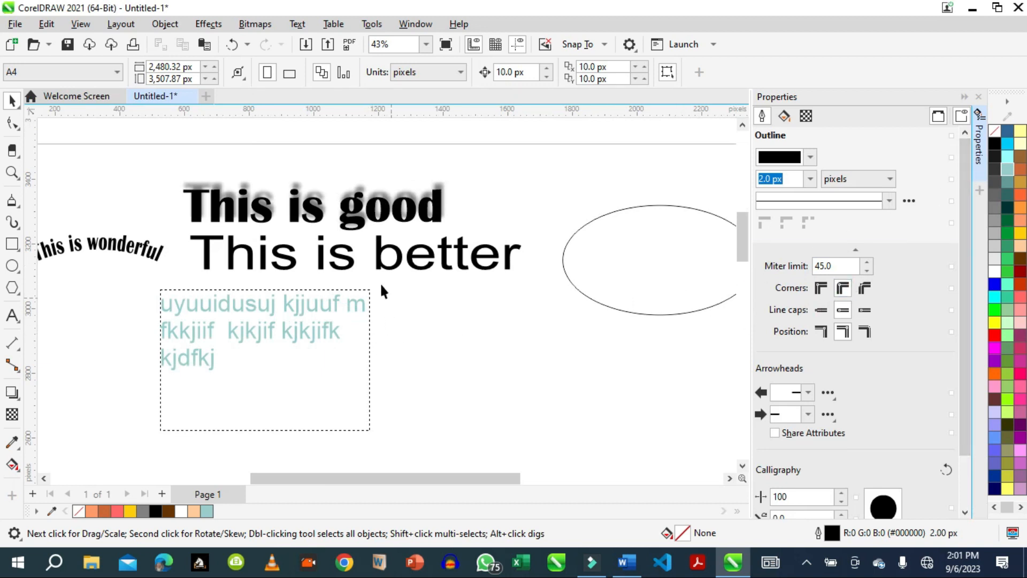
# Compare the character and paragraph properties of the paragraph text frame and the artistic text "This is good".
pyautogui.click(293, 329)
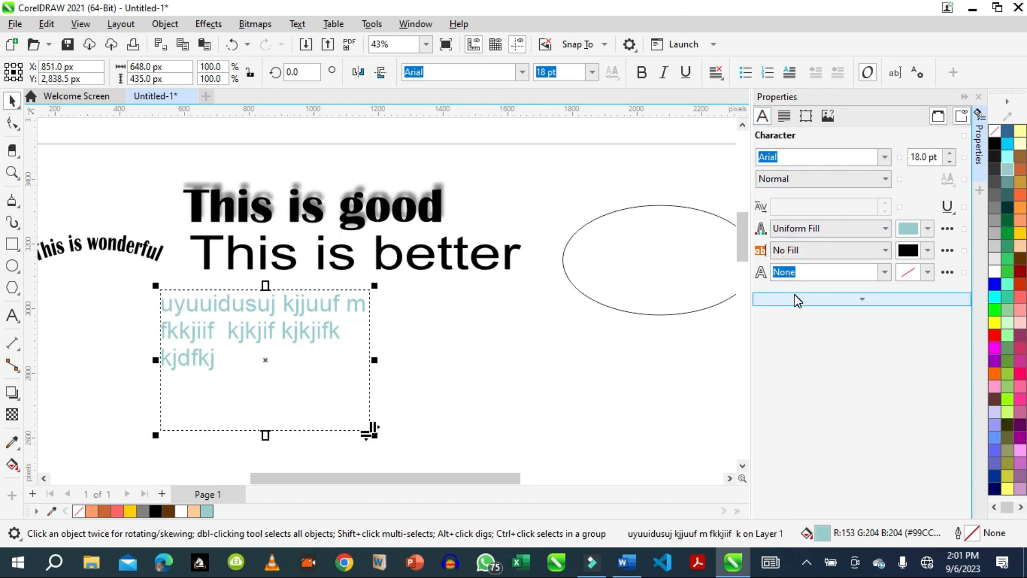
pyautogui.click(784, 118)
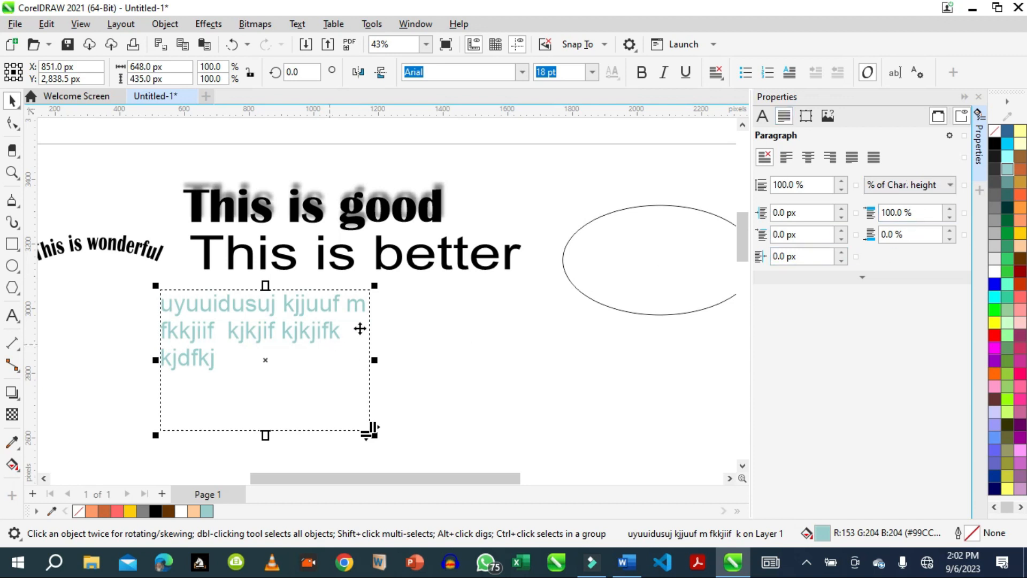
pyautogui.click(415, 211)
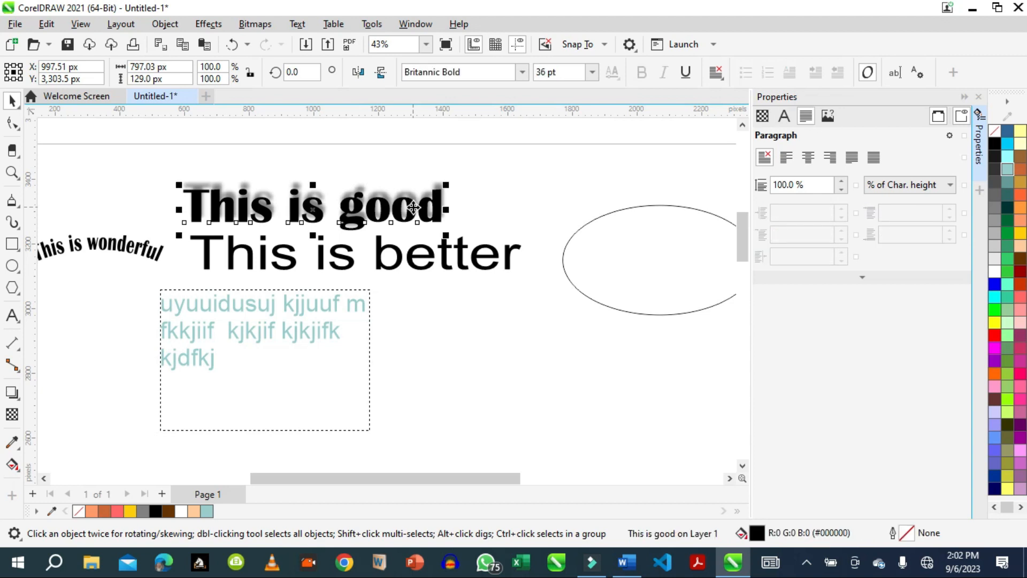
pyautogui.click(783, 121)
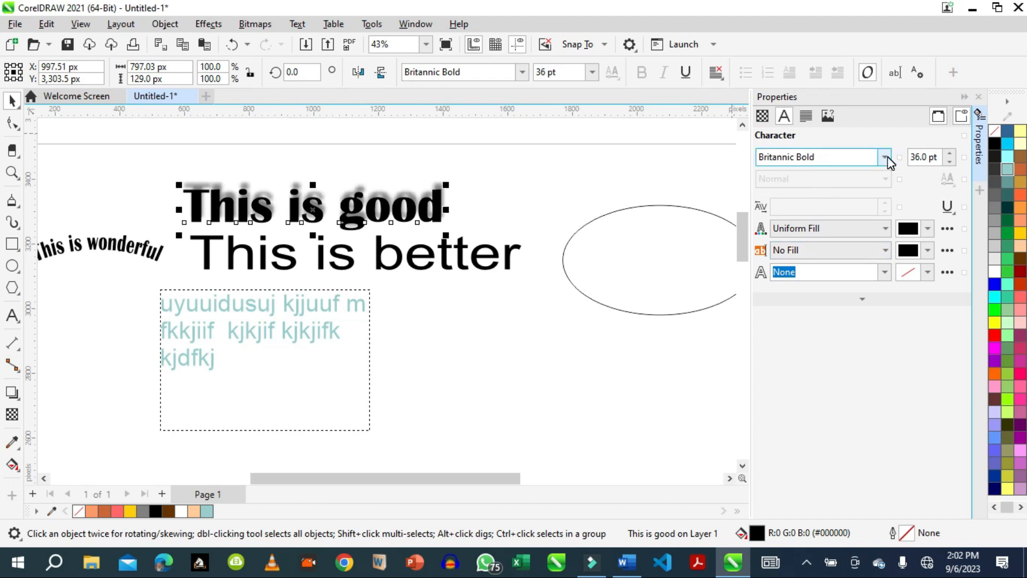
pyautogui.click(323, 325)
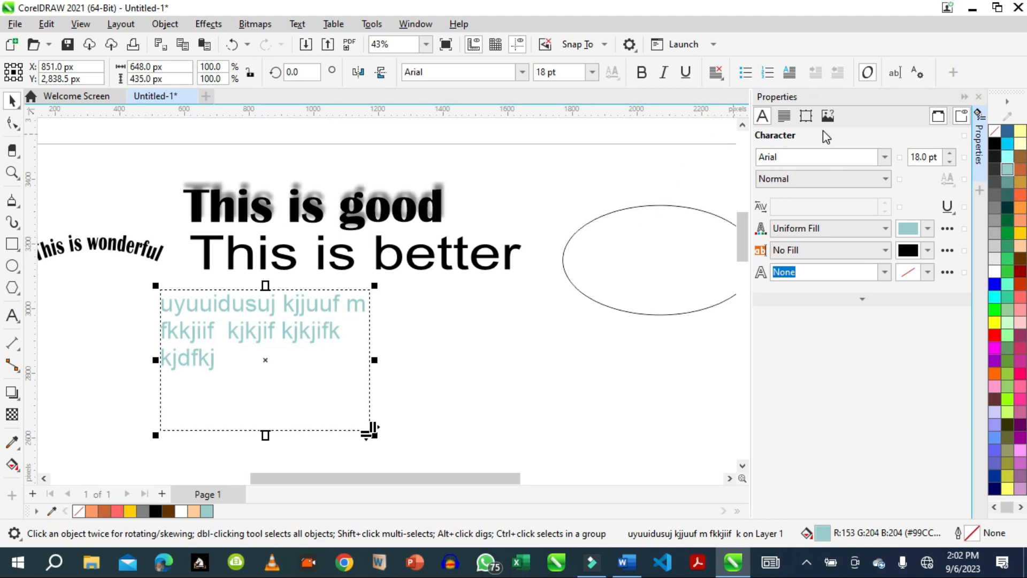
pyautogui.click(784, 116)
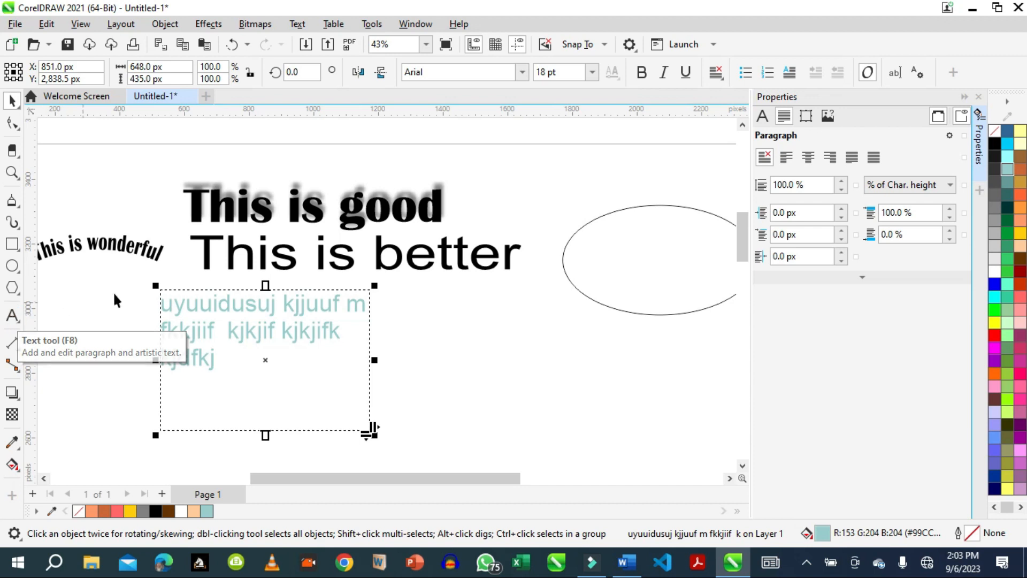
# Move "This is better" to about X 1108, Y 3174 px, and collapse the Properties docker with the paragraph text frame selected.
pyautogui.click(282, 256)
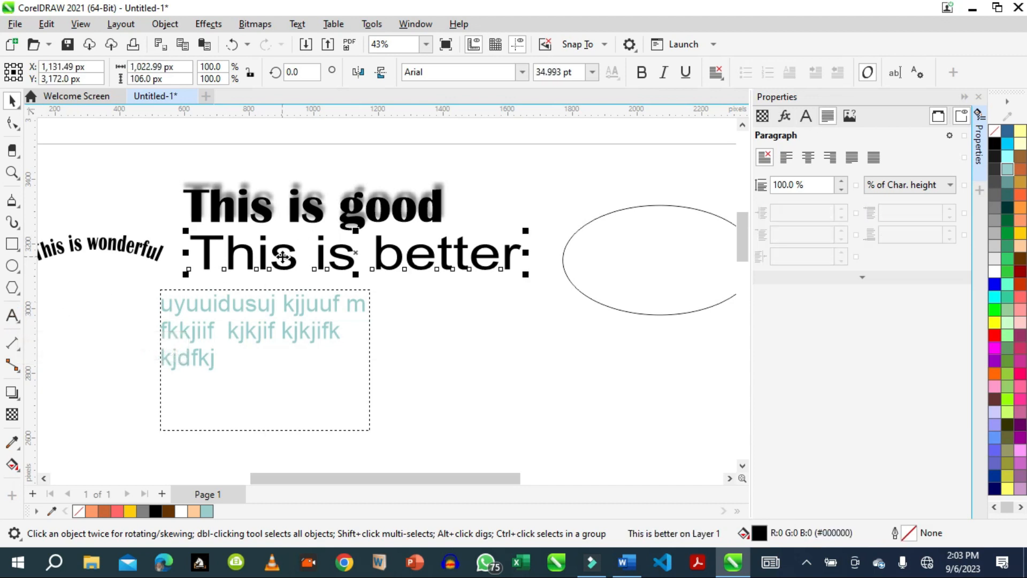
pyautogui.moveTo(282, 257)
pyautogui.mouseDown()
pyautogui.moveTo(293, 254)
pyautogui.moveTo(270, 256)
pyautogui.mouseUp()
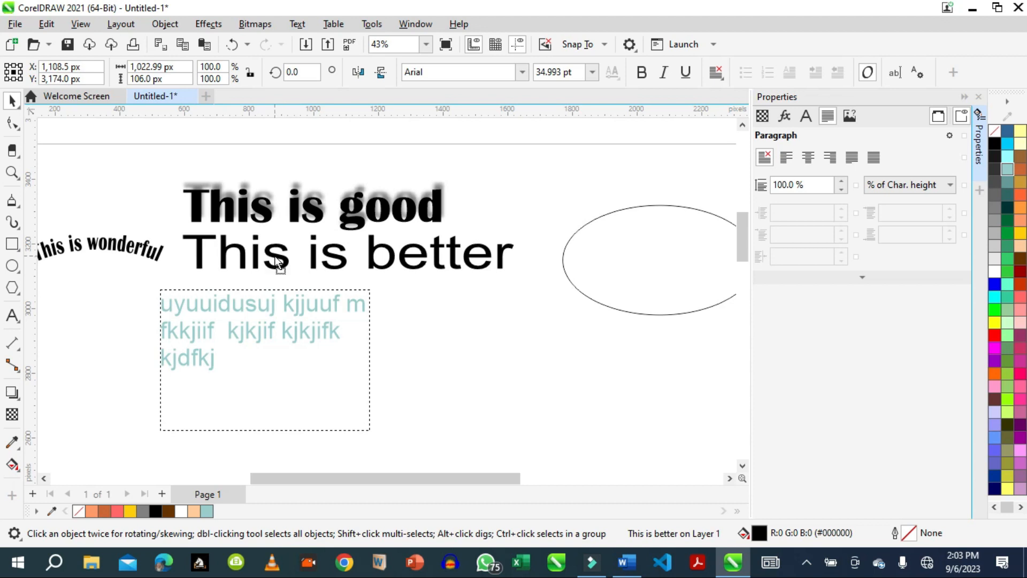
pyautogui.click(256, 326)
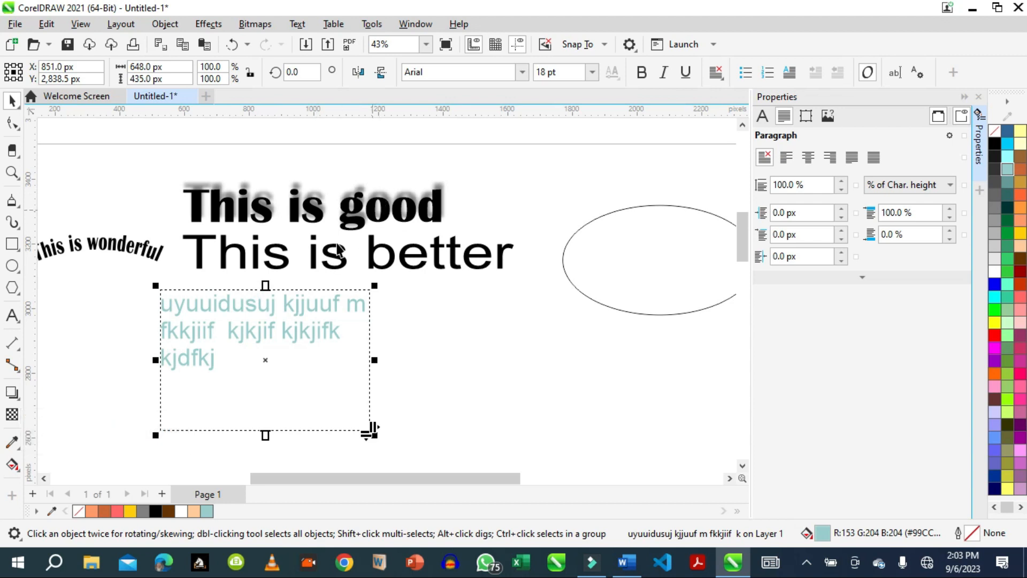
pyautogui.click(965, 97)
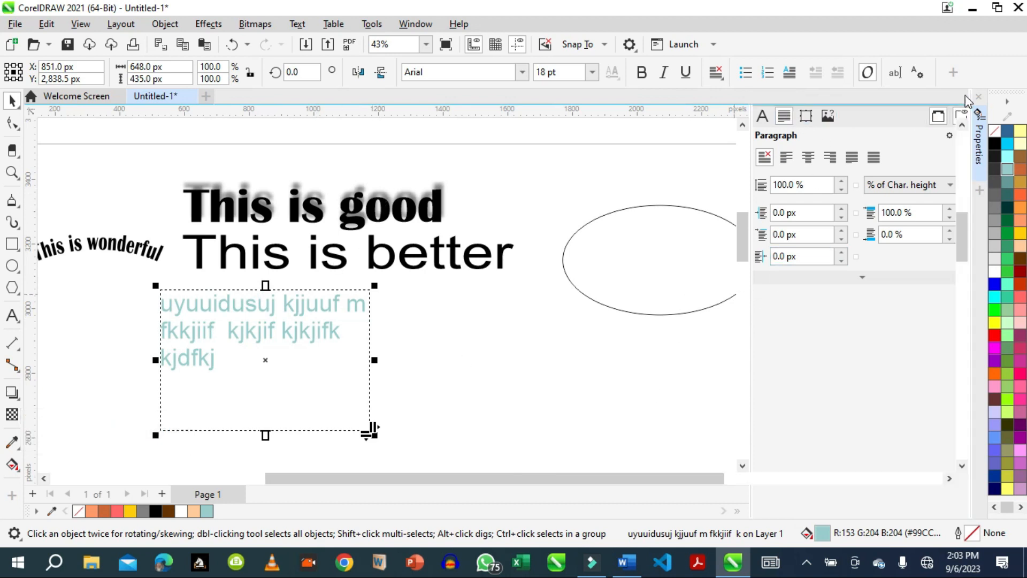
pyautogui.scroll(-1, 886, 252)
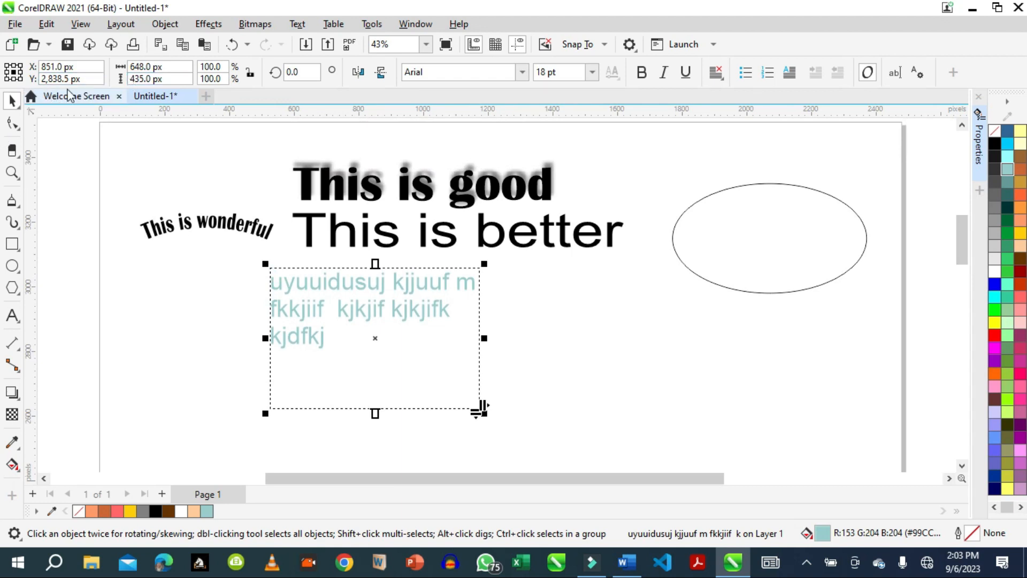
pyautogui.click(135, 79)
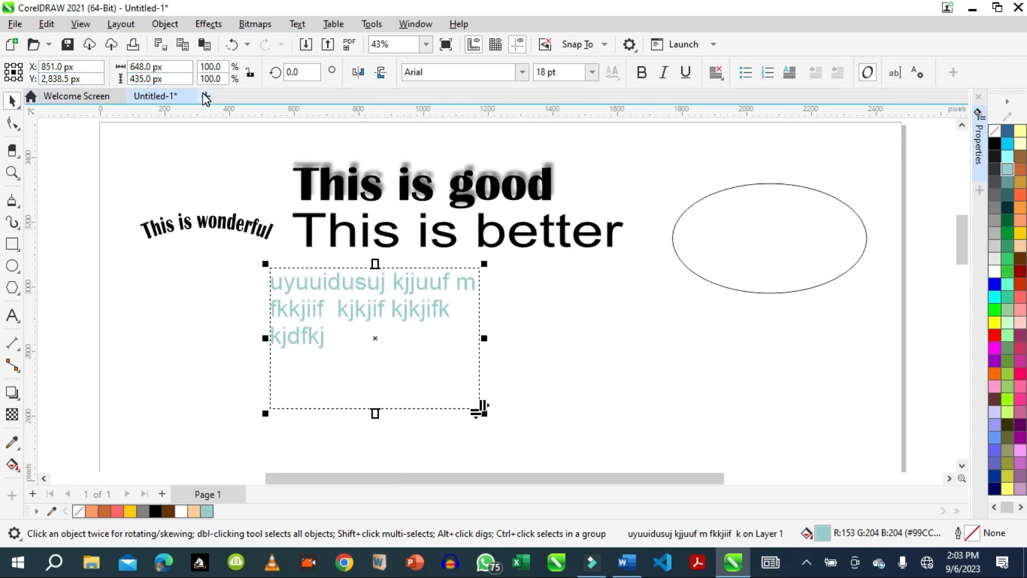
# Create a new one-page A4 RGB document named Untitled-2 at 300 dpi, and return to the Untitled-1 document.
pyautogui.click(205, 97)
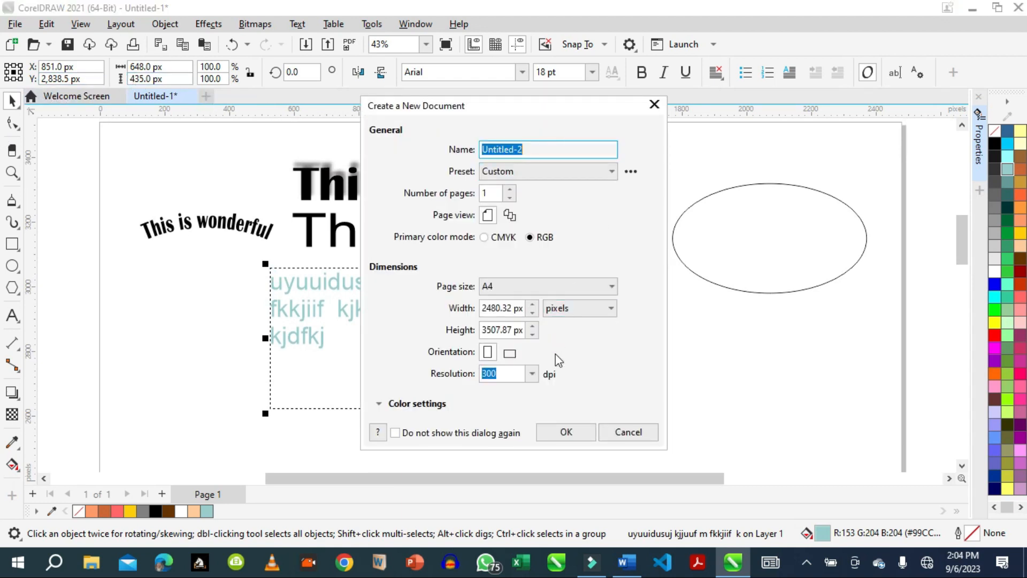
pyautogui.click(566, 434)
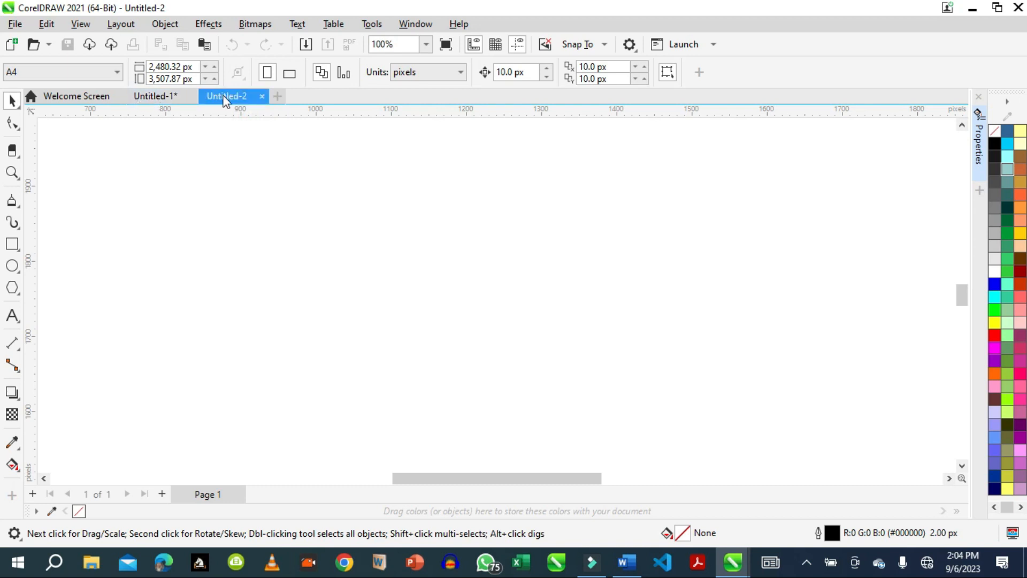
pyautogui.click(162, 98)
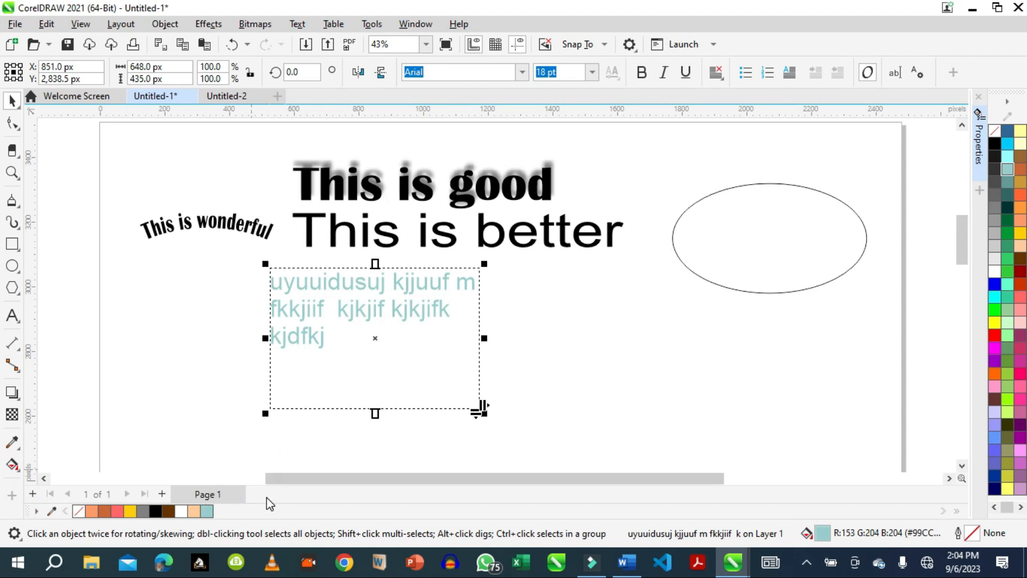
# Add three blank pages after Page 1 of Untitled-1 and go back to Page 1.
pyautogui.click(161, 492)
pyautogui.click(162, 492)
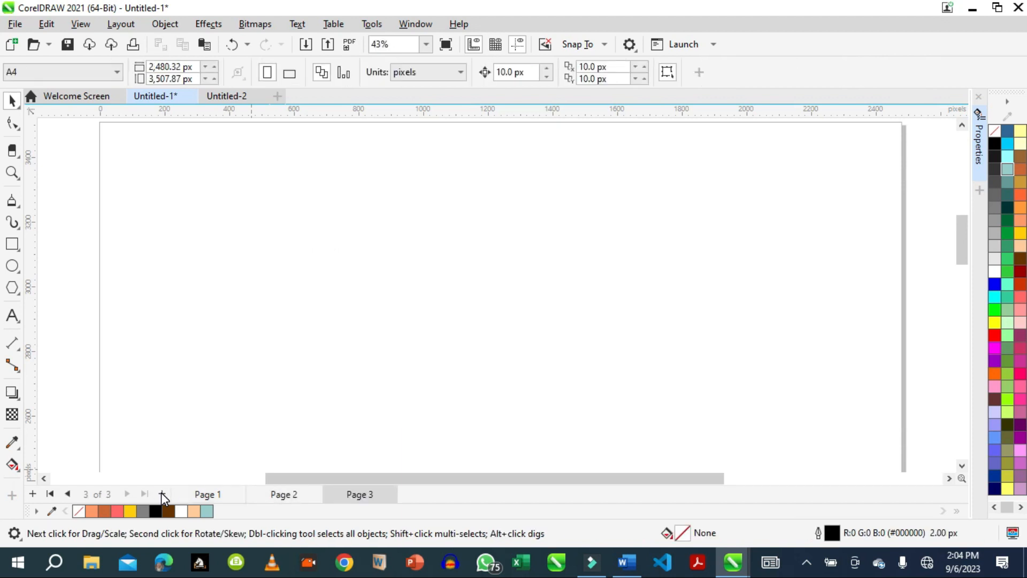
pyautogui.click(161, 492)
pyautogui.click(204, 495)
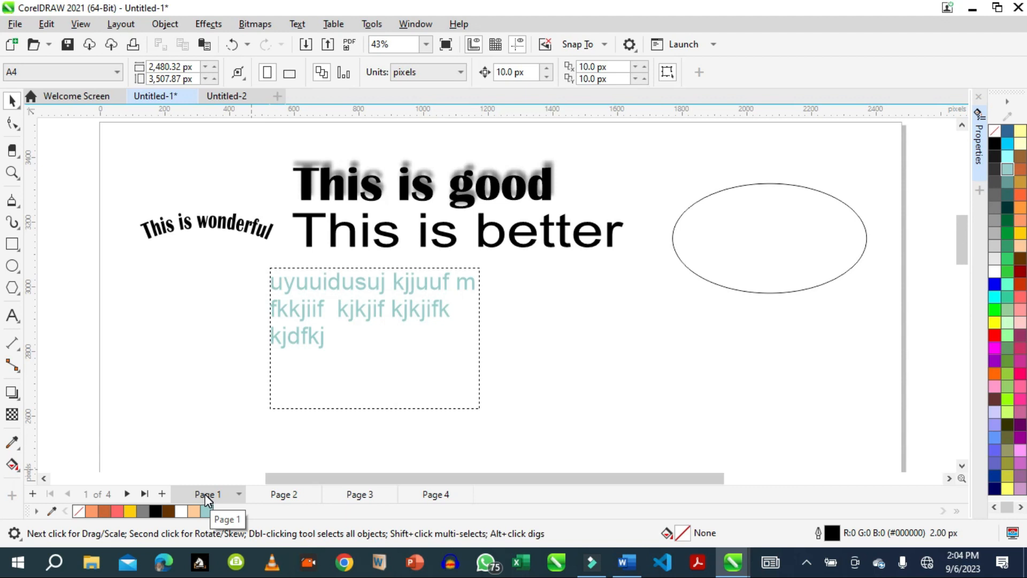
pyautogui.click(17, 323)
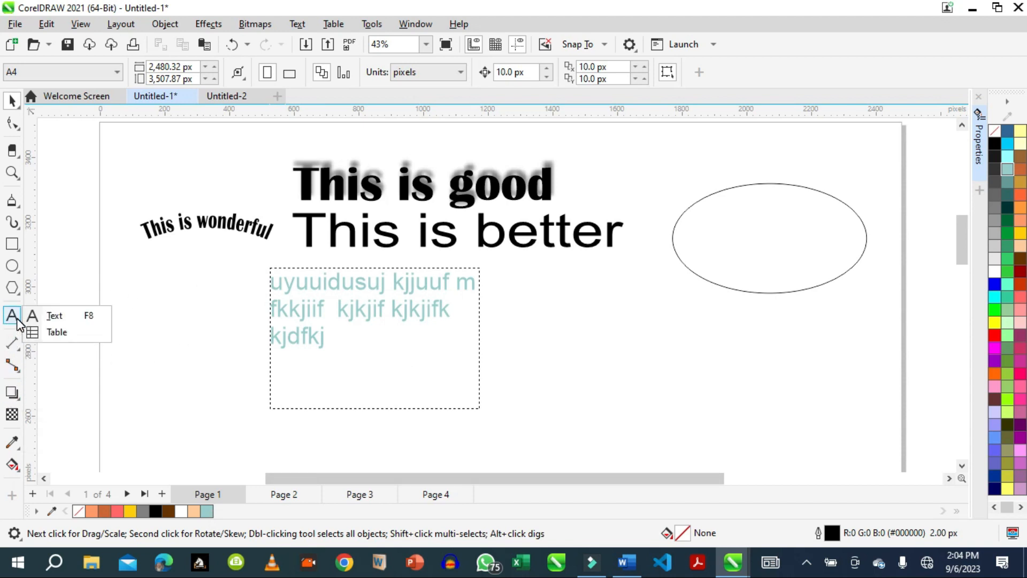
pyautogui.click(373, 313)
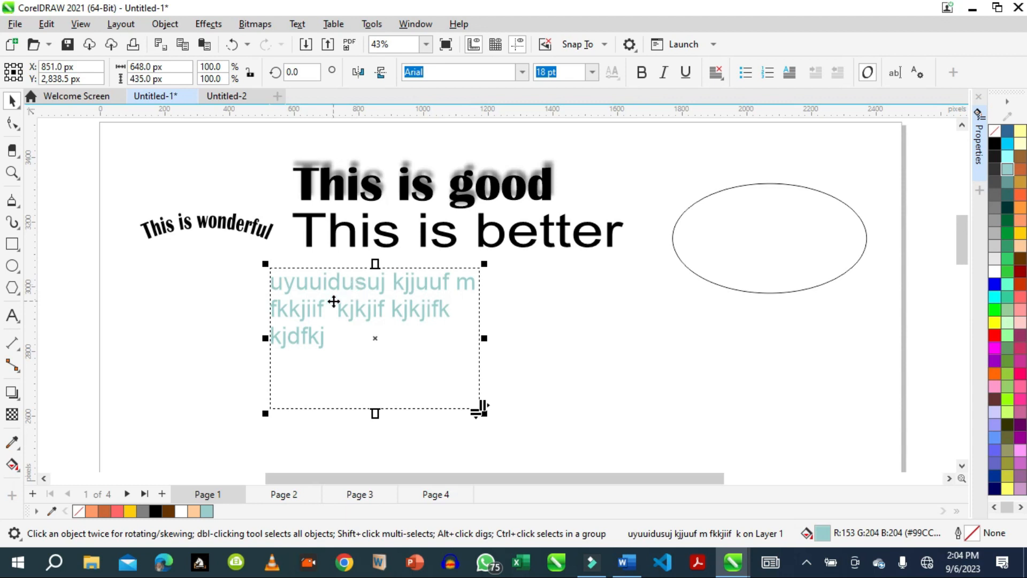
# Switch to Word and copy the opening passage from "Cultural intelligence involves" through "creative solutions" in the Introduction.
pyautogui.click(630, 561)
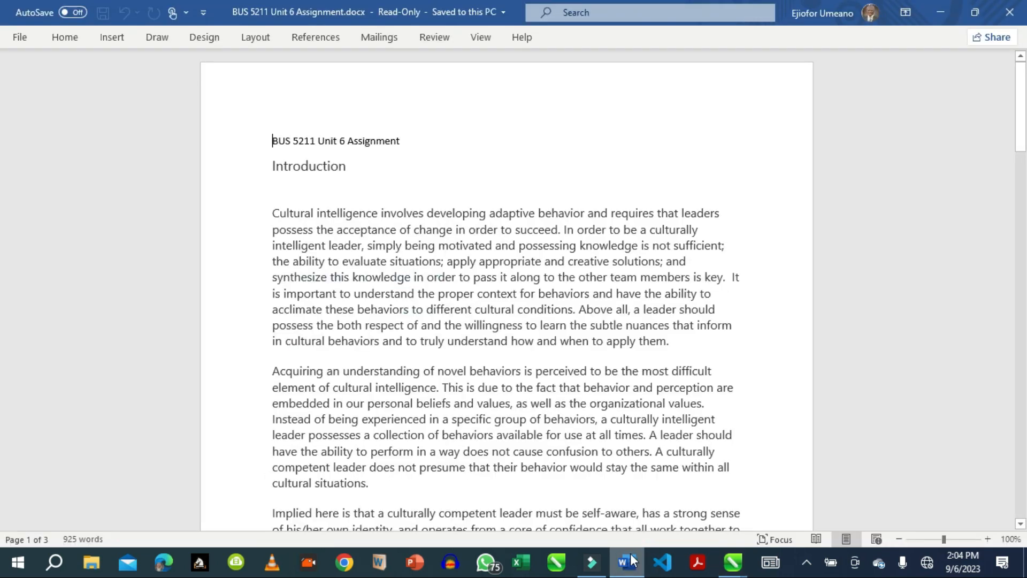
pyautogui.moveTo(273, 214); pyautogui.dragTo(662, 262)
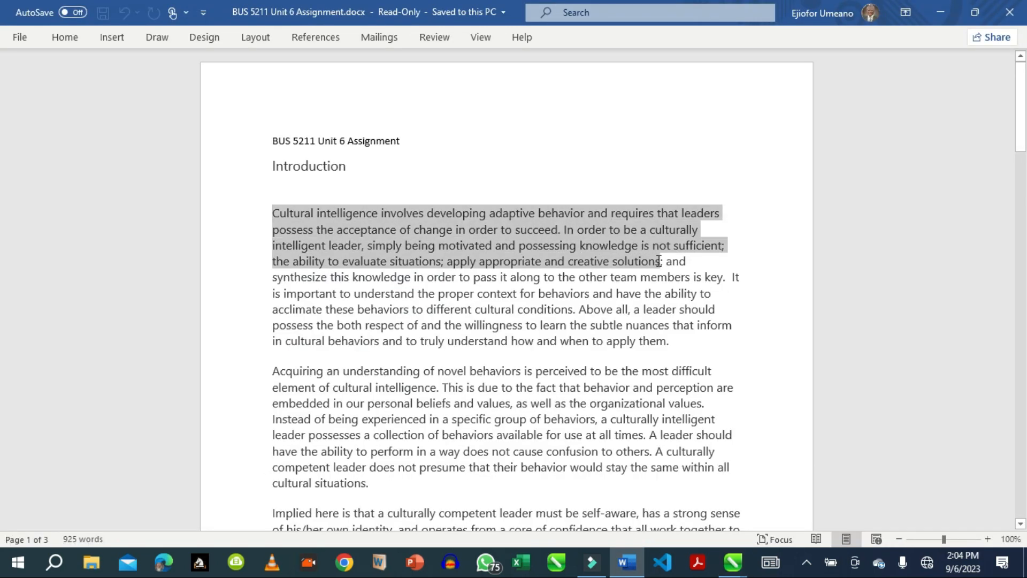
pyautogui.rightClick(544, 245)
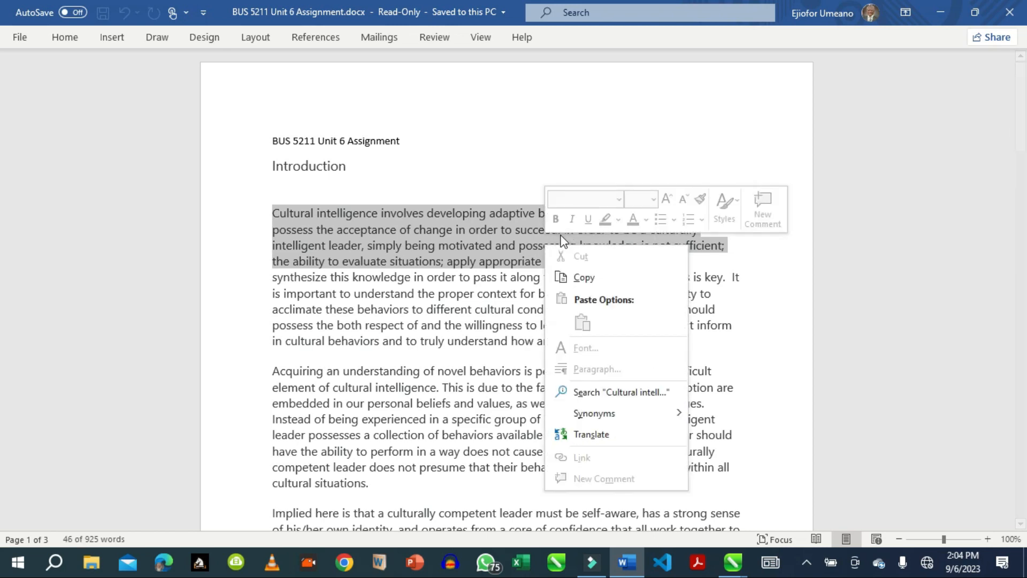
pyautogui.press('Escape')
pyautogui.rightClick(560, 234)
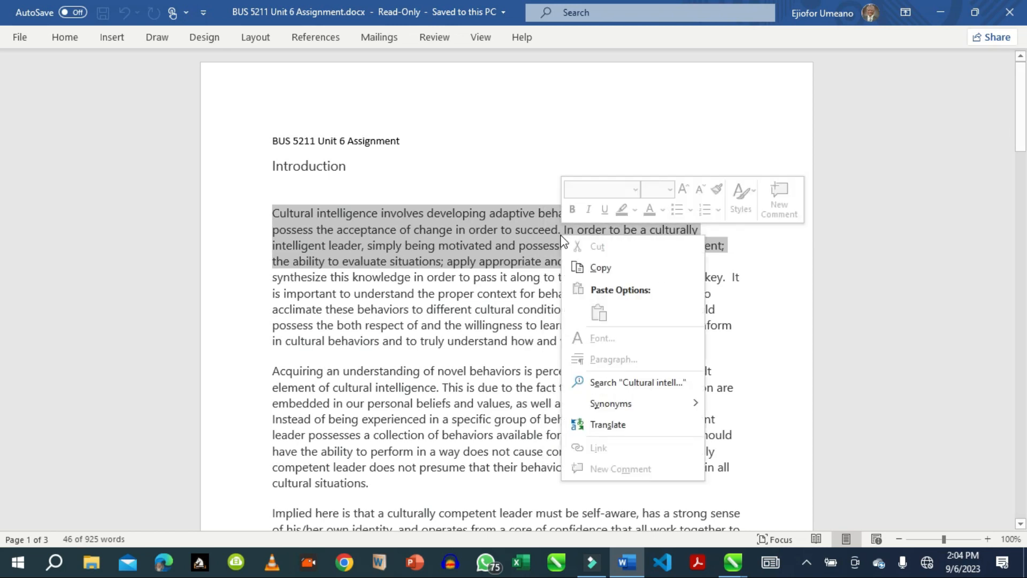
pyautogui.click(601, 270)
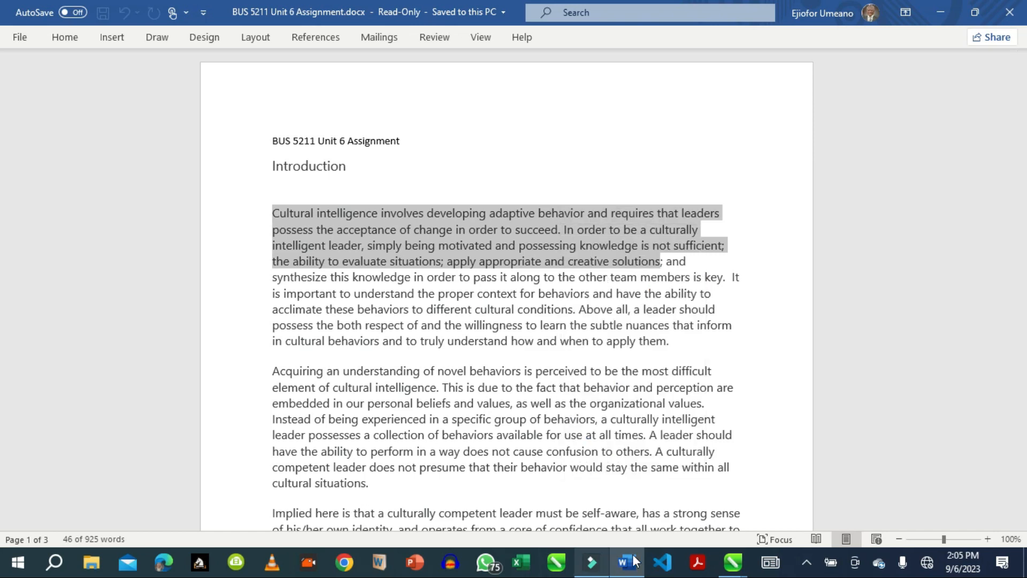
# Switch back to Untitled-1 in CorelDRAW and paste the copied Word passage onto Page 1.
pyautogui.moveTo(731, 566)
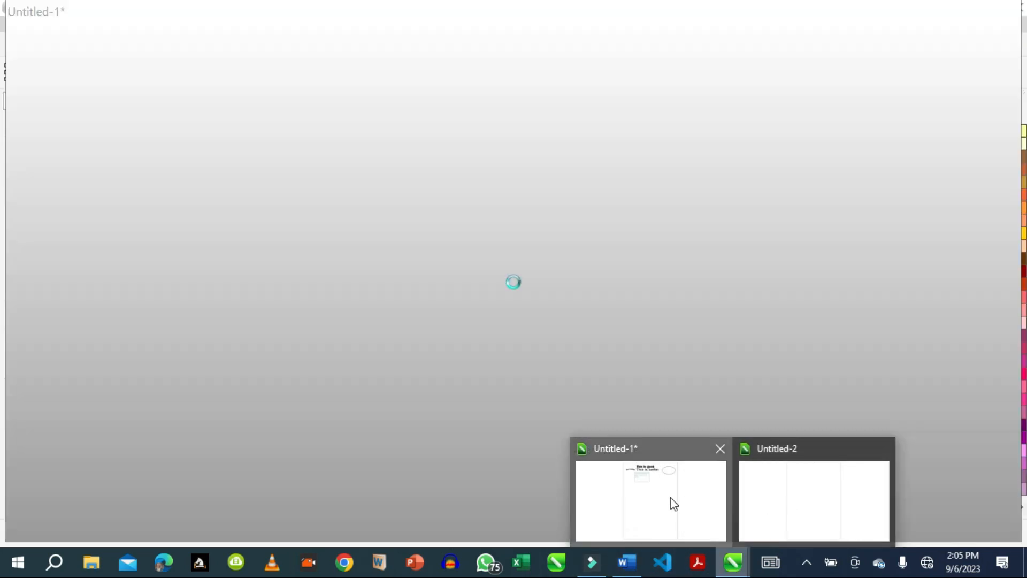
pyautogui.click(672, 502)
pyautogui.click(554, 319)
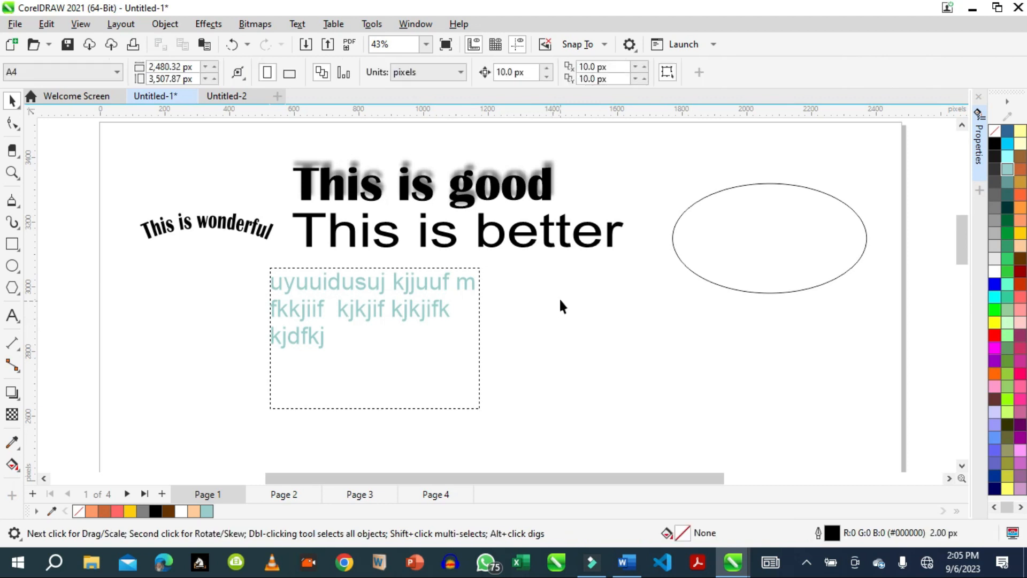
pyautogui.rightClick(568, 277)
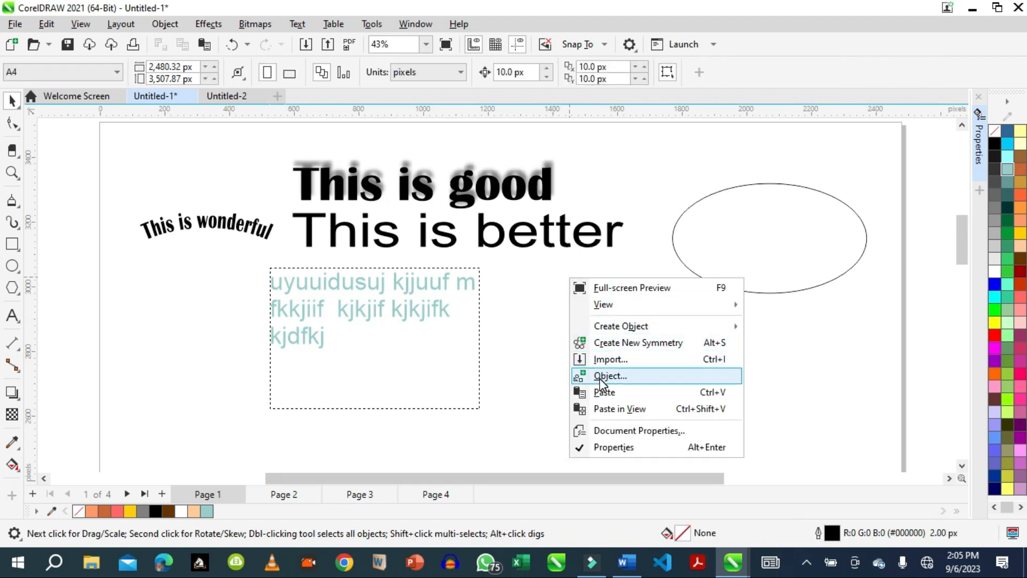
pyautogui.click(604, 393)
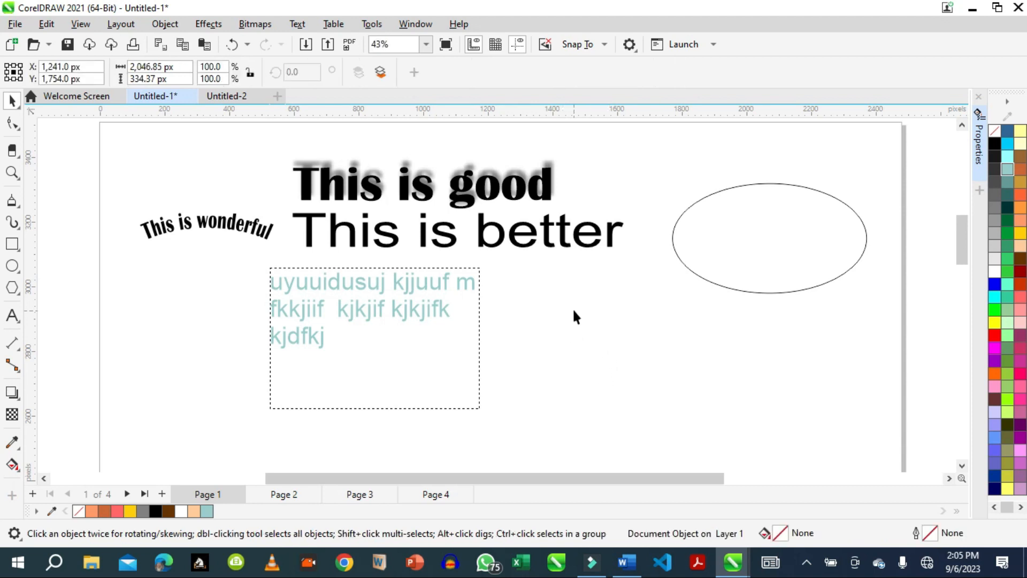
pyautogui.scroll(-1, 545, 312)
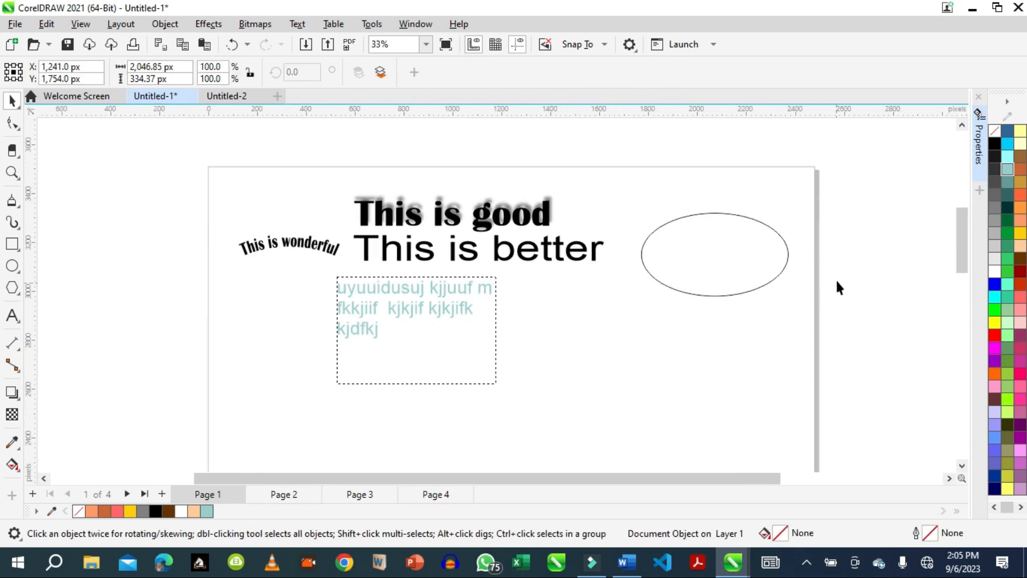
pyautogui.moveTo(961, 238); pyautogui.dragTo(962, 287)
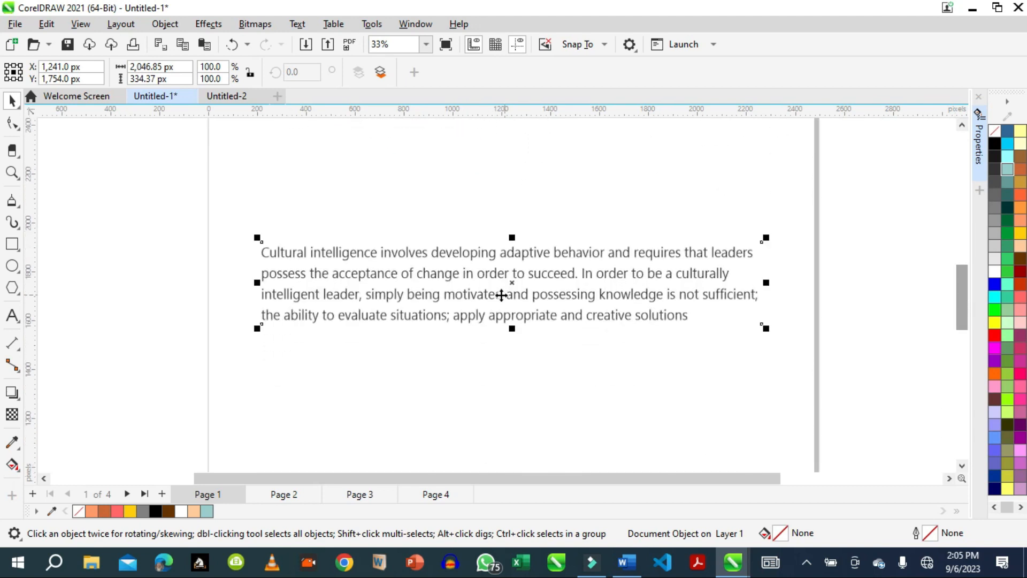
# Shift the pasted Word passage upward on Page 1, scale it to 93.4%, and delete it.
pyautogui.moveTo(342, 279); pyautogui.dragTo(348, 255)
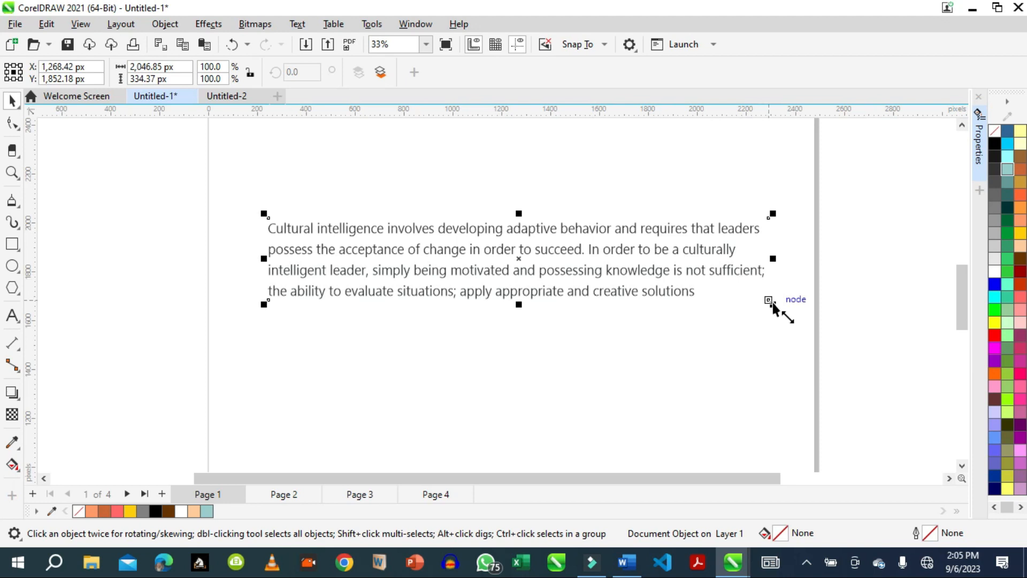
pyautogui.moveTo(773, 305); pyautogui.dragTo(741, 378)
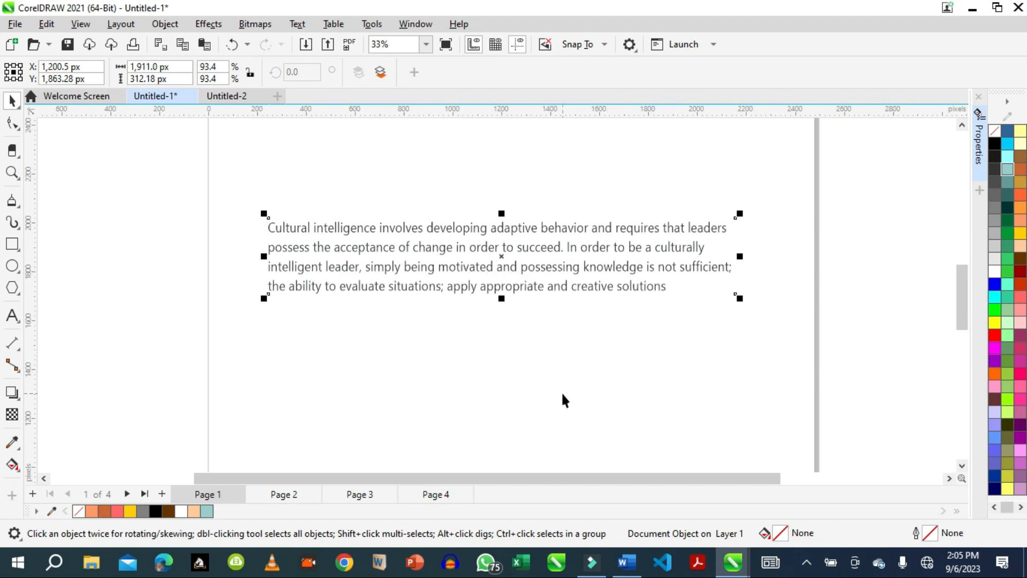
pyautogui.press('Delete')
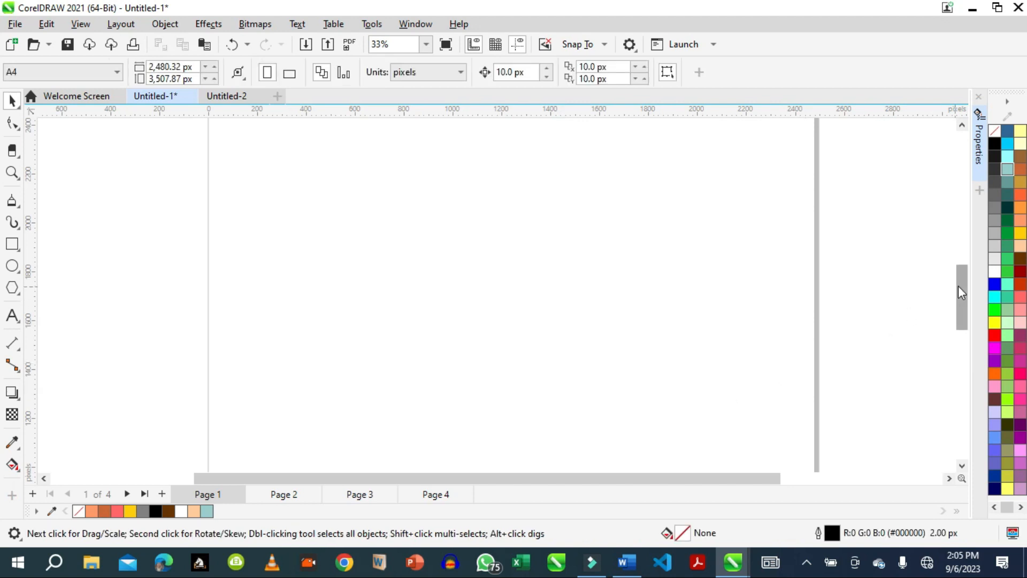
# Draw an empty paragraph text frame about 934 by 566 px below the ellipse on Page 1.
pyautogui.moveTo(958, 286); pyautogui.dragTo(933, 233)
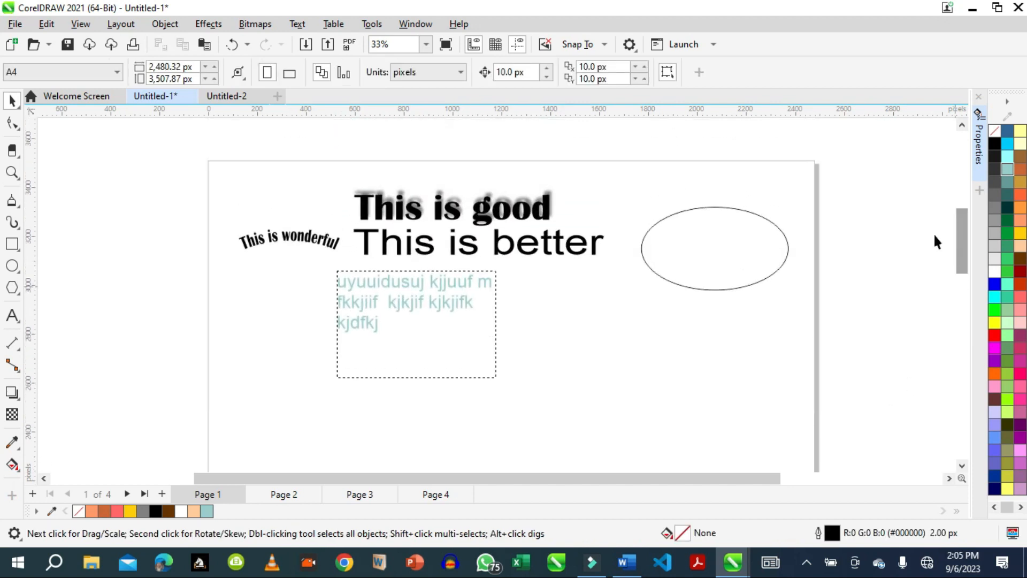
pyautogui.click(12, 315)
pyautogui.moveTo(545, 316); pyautogui.dragTo(775, 455)
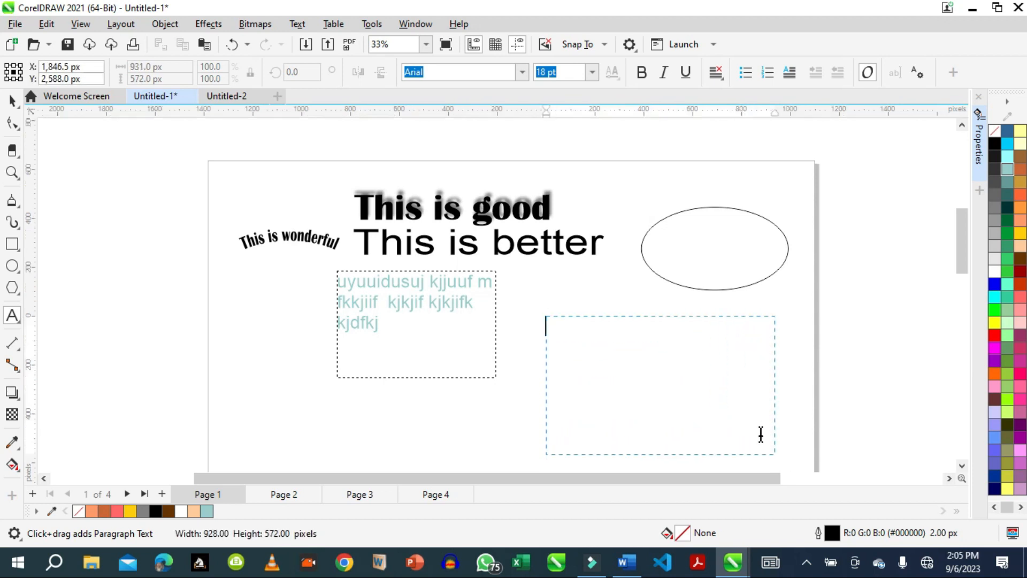
# Paste the Word passage into the new frame with fonts and formatting maintained, and extend the frame's height to about 912 px.
pyautogui.rightClick(549, 327)
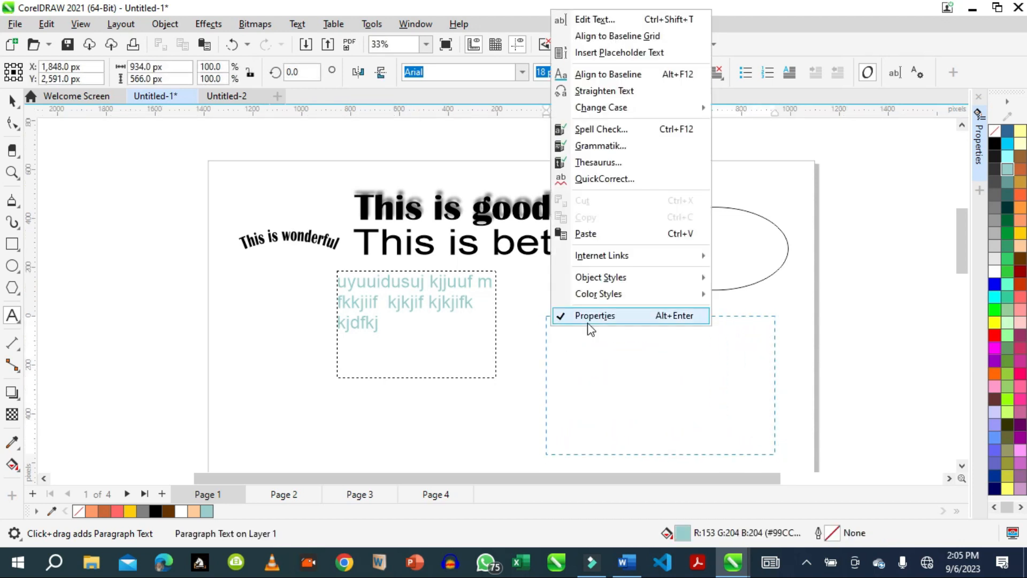
pyautogui.click(586, 239)
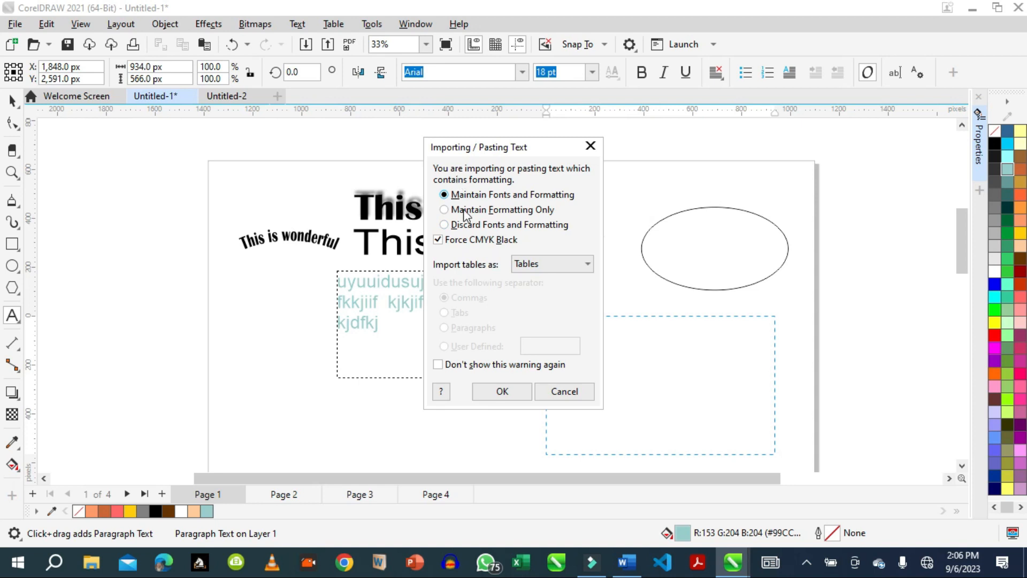
pyautogui.click(501, 391)
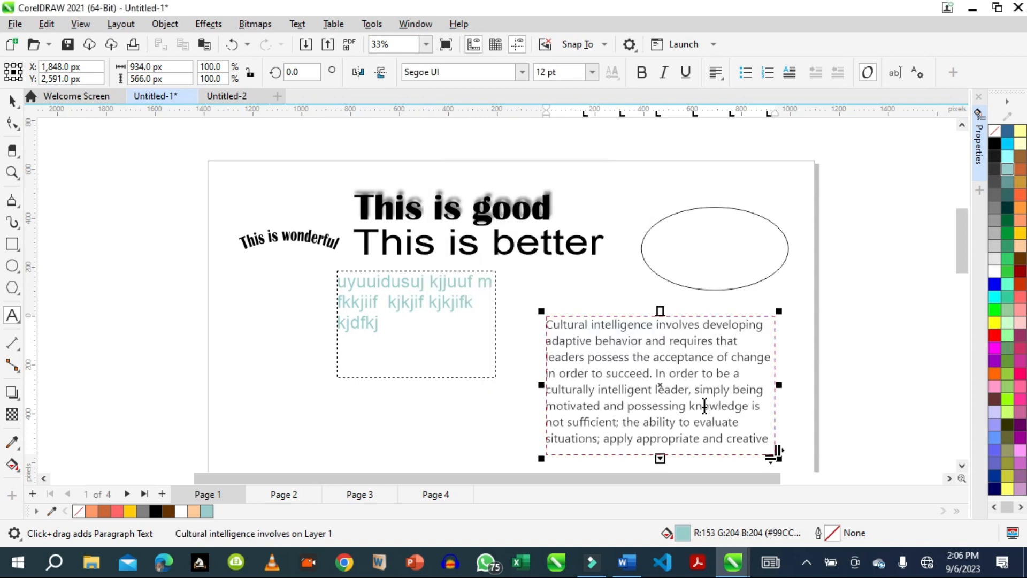
pyautogui.moveTo(659, 315); pyautogui.dragTo(659, 226)
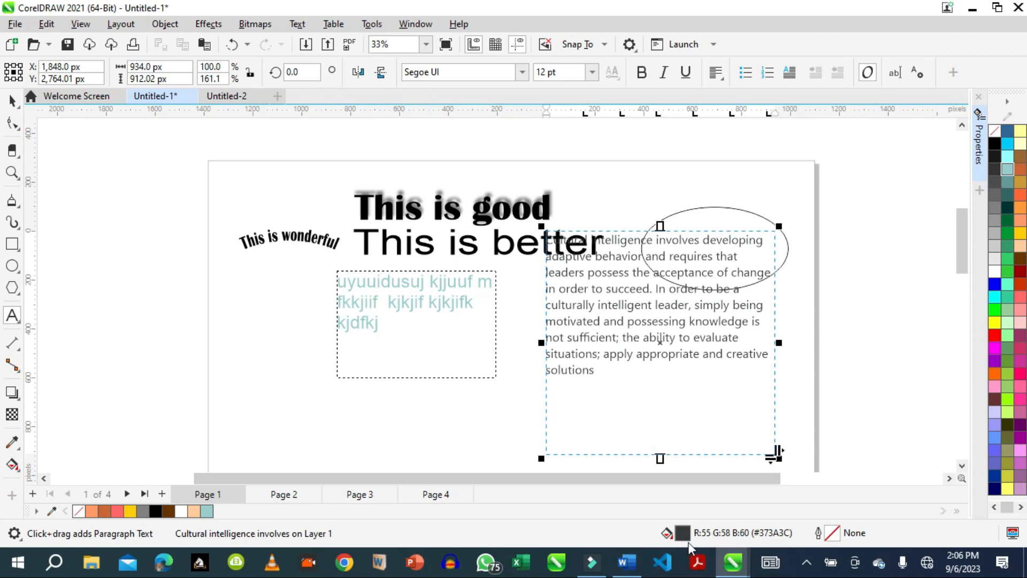
# Switch to Word and copy the title line "BUS 5211 Unit 6 Assignment" above the Introduction heading.
pyautogui.moveTo(723, 563)
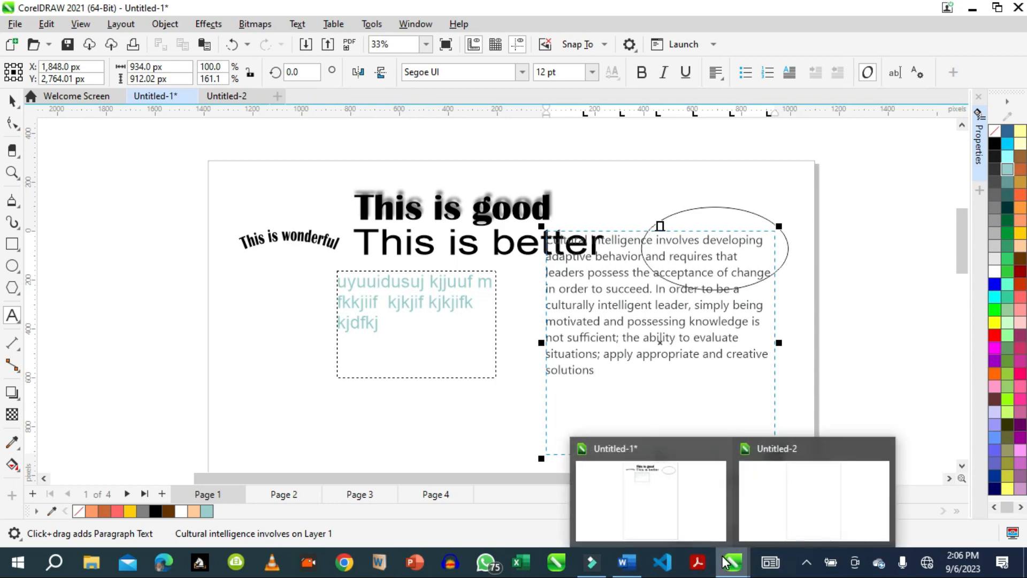
pyautogui.click(636, 571)
pyautogui.click(328, 197)
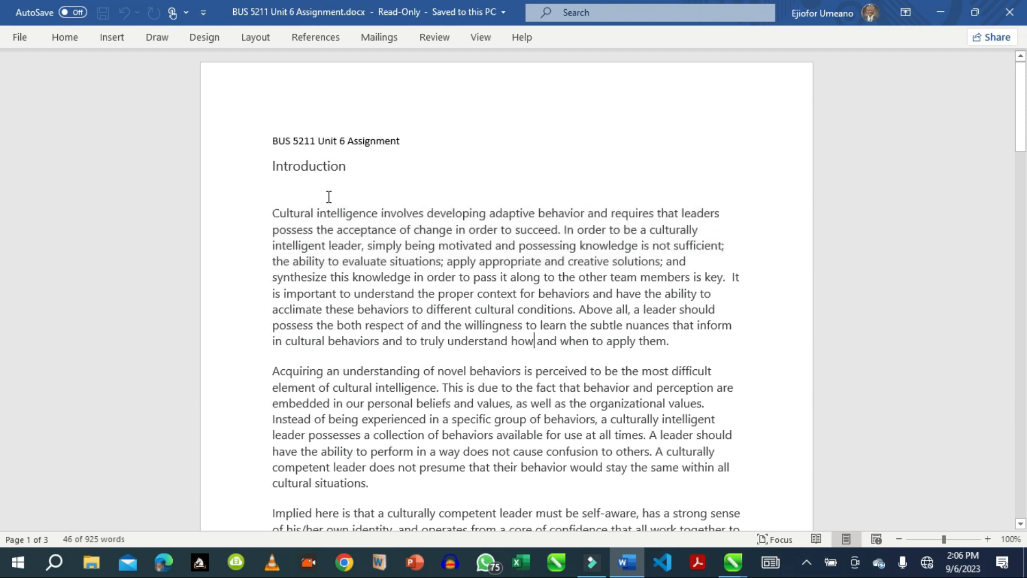
pyautogui.moveTo(271, 142); pyautogui.dragTo(384, 136)
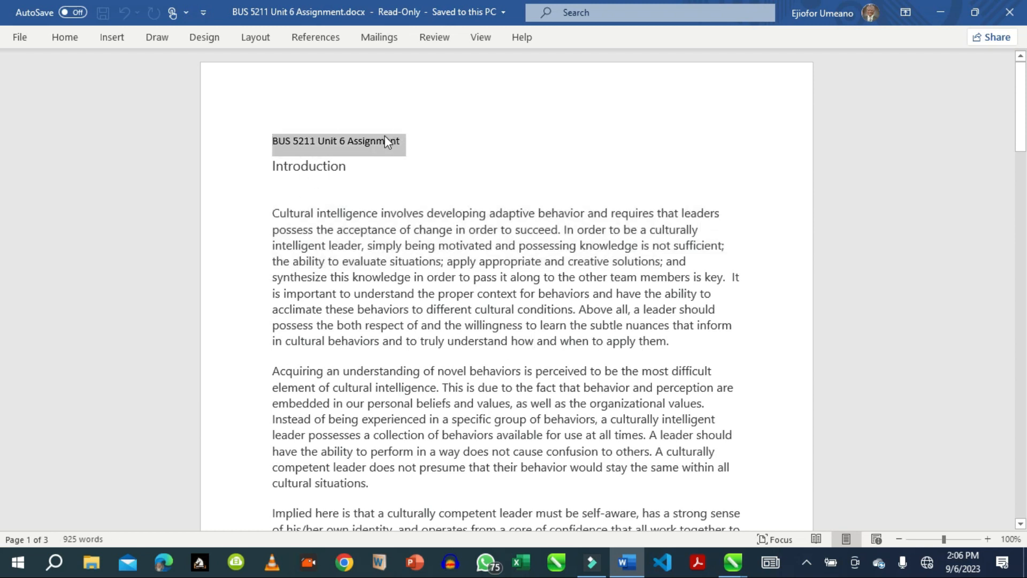
pyautogui.rightClick(347, 140)
pyautogui.click(402, 175)
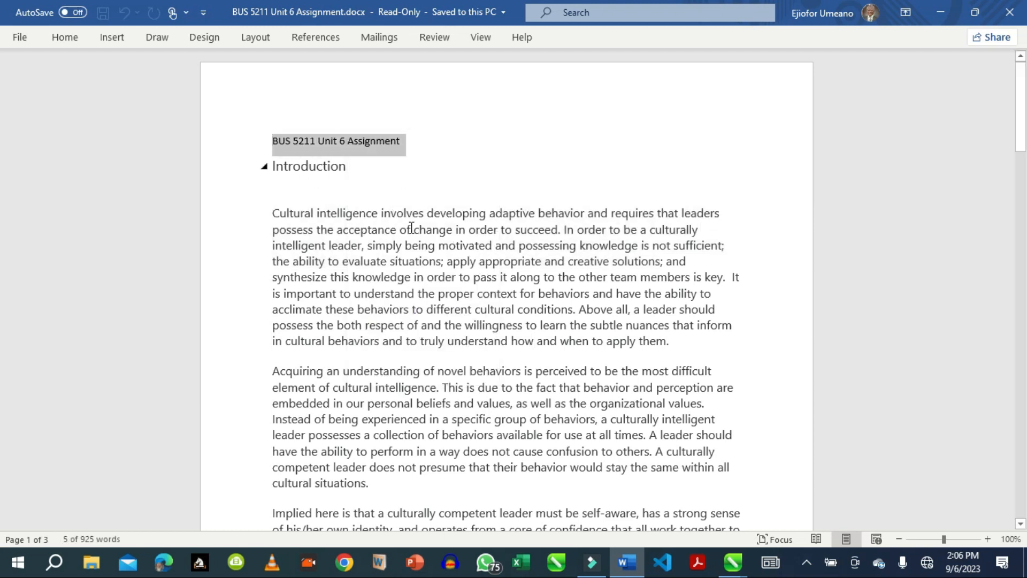
# Switch back to Untitled-1 in CorelDRAW and paste the title as artistic text below "This is wonderful", maintaining fonts and formatting.
pyautogui.click(733, 561)
pyautogui.click(650, 500)
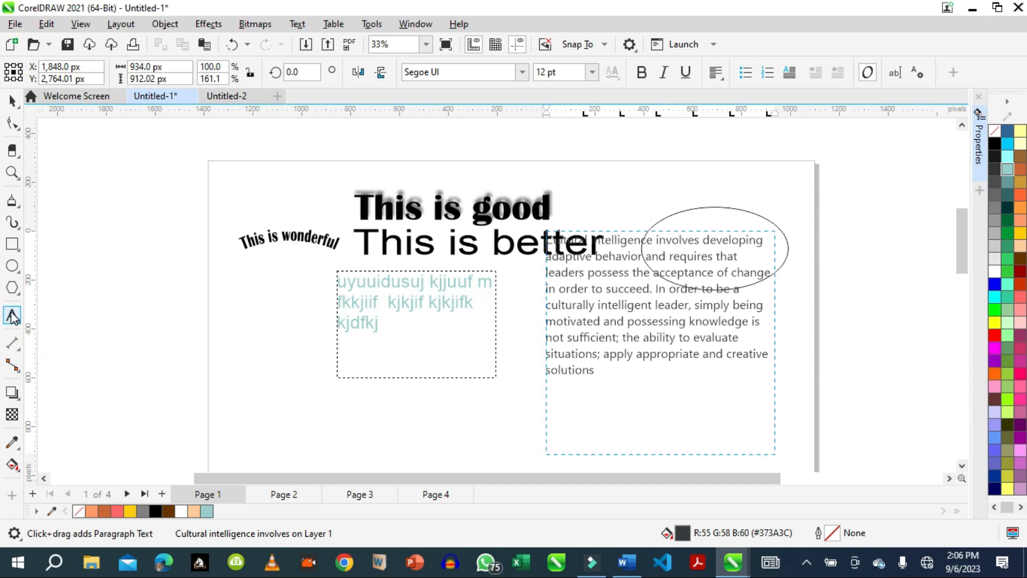
pyautogui.click(230, 318)
pyautogui.rightClick(231, 319)
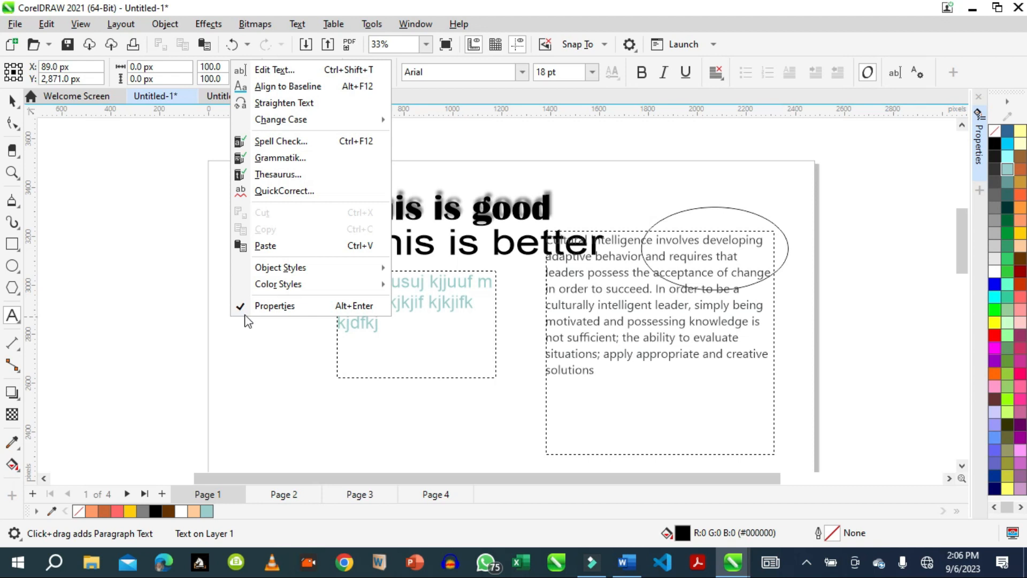
pyautogui.click(275, 245)
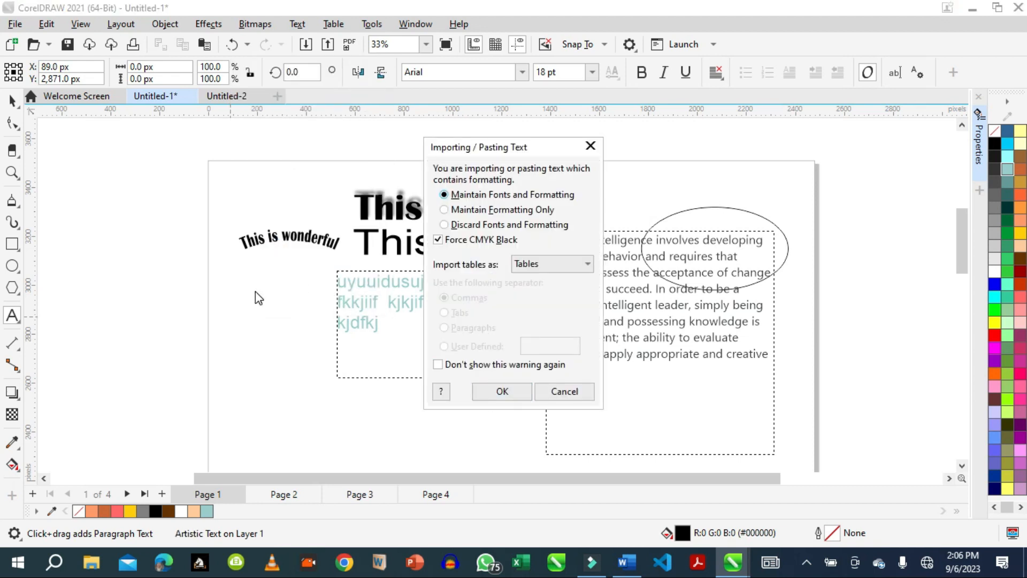
pyautogui.click(502, 393)
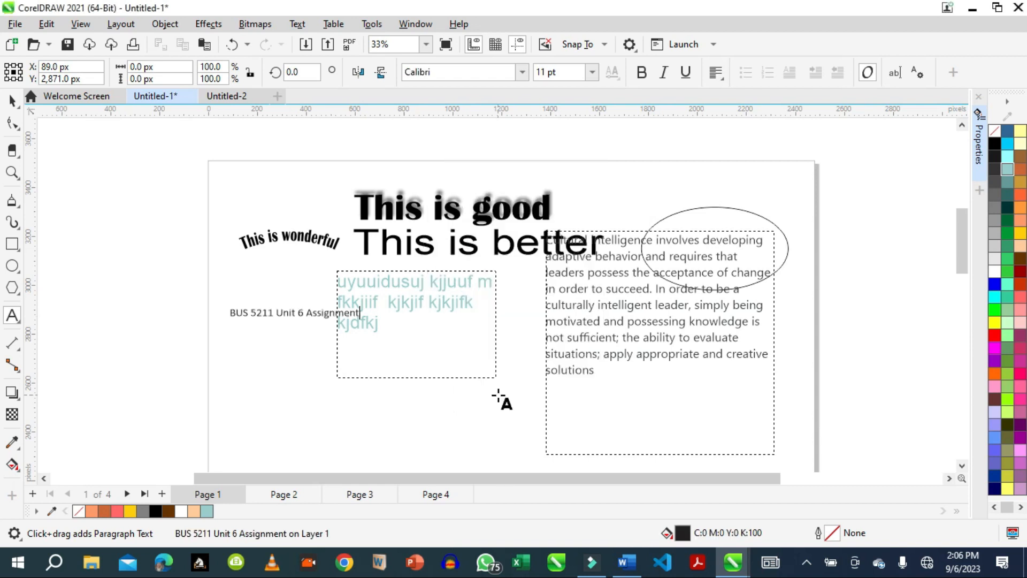
pyautogui.doubleClick(284, 312)
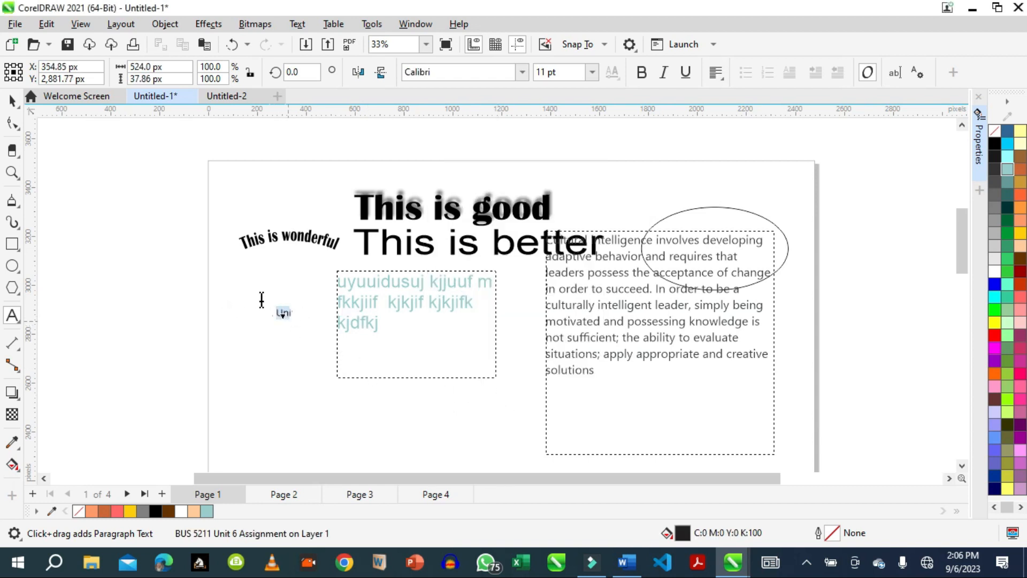
pyautogui.moveTo(261, 300); pyautogui.dragTo(255, 302)
pyautogui.click(291, 274)
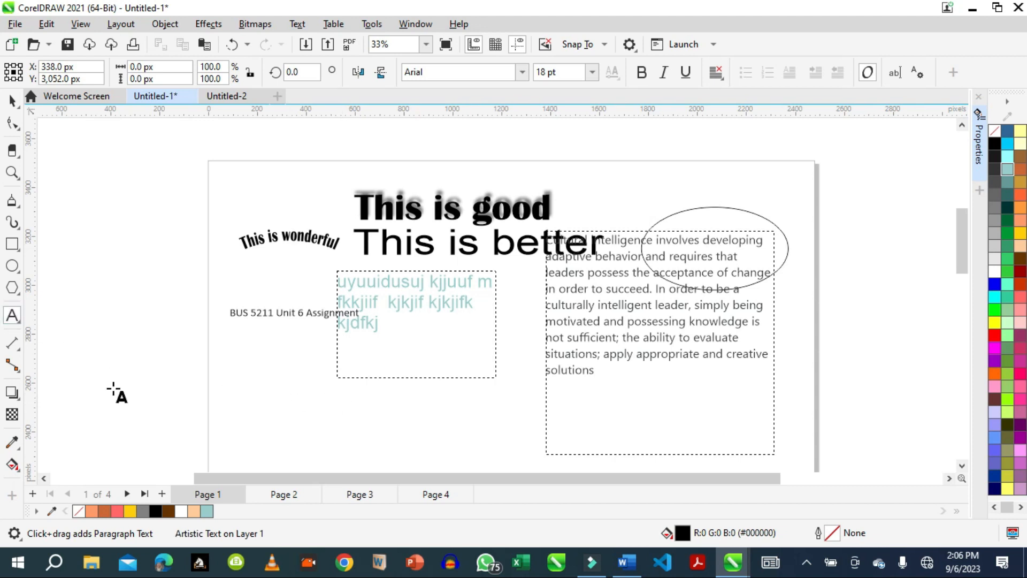
pyautogui.click(235, 402)
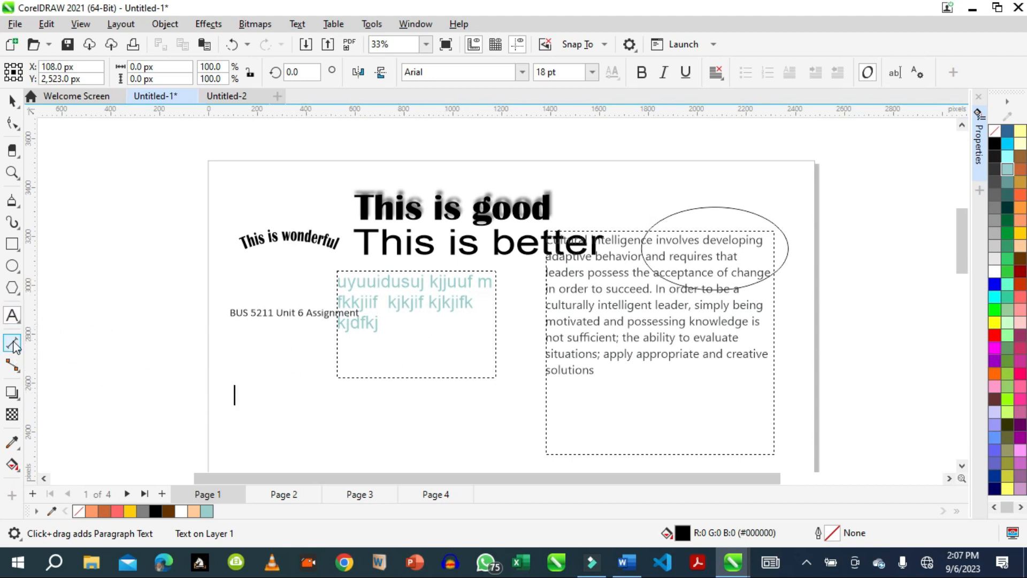
# Draw a table of 3 rows and 4 columns, about 919 by 332 px, across the page's left edge with the Table tool.
pyautogui.click(18, 323)
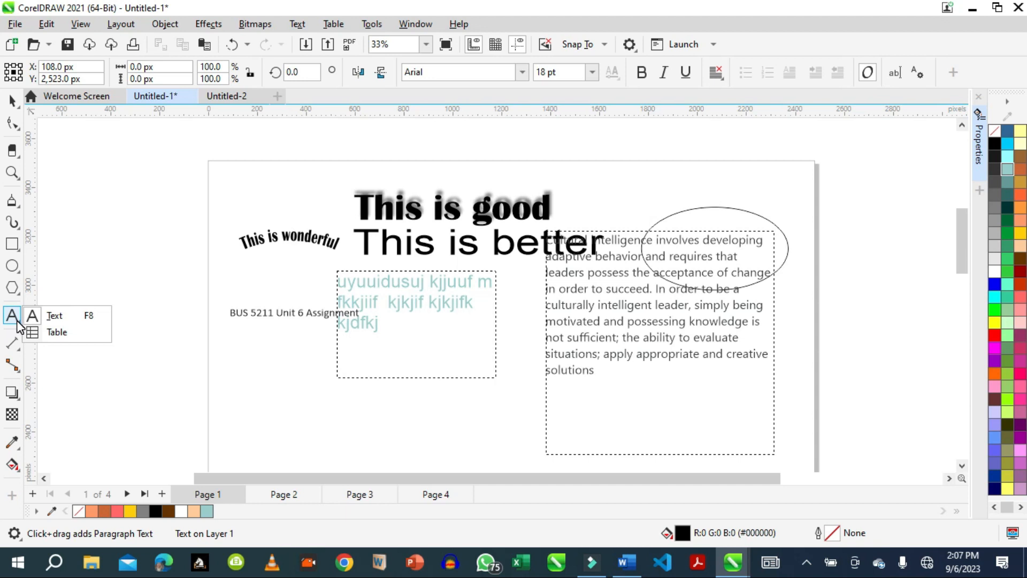
pyautogui.click(55, 334)
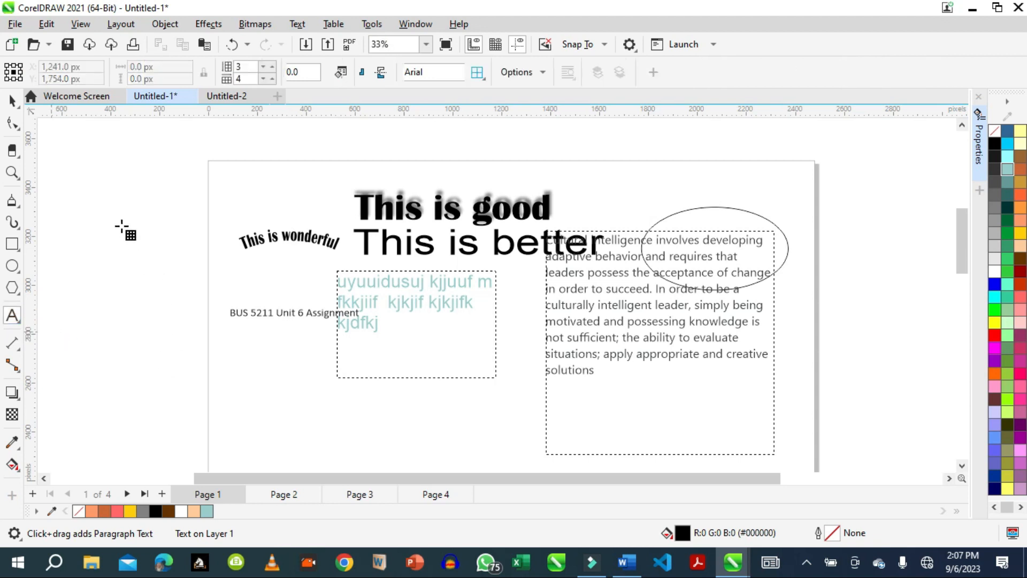
pyautogui.moveTo(78, 198); pyautogui.dragTo(303, 279)
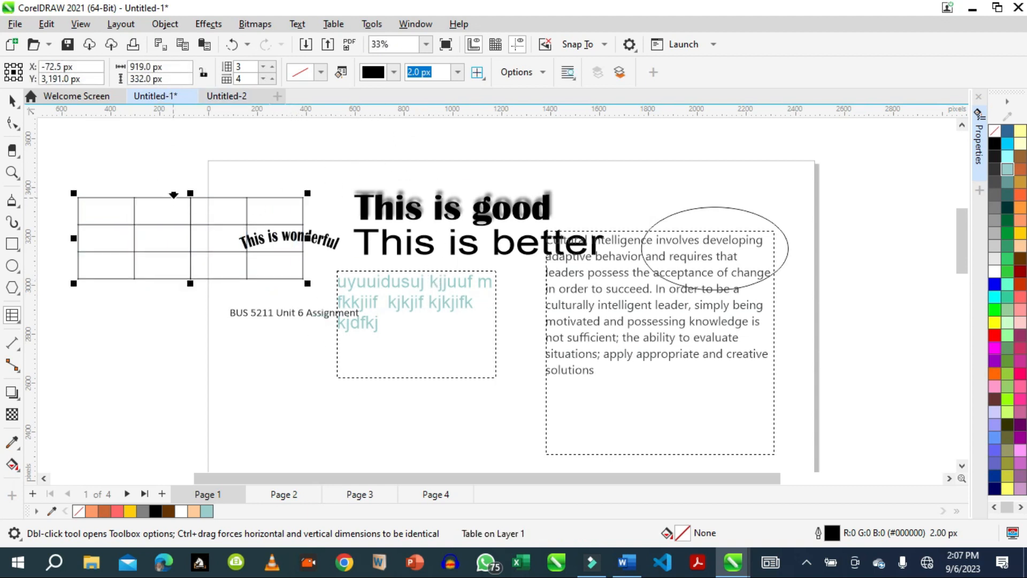
# Show the object properties and move the table to about X 420 px, Y 3,443 px near the page's upper-left corner.
pyautogui.click(980, 140)
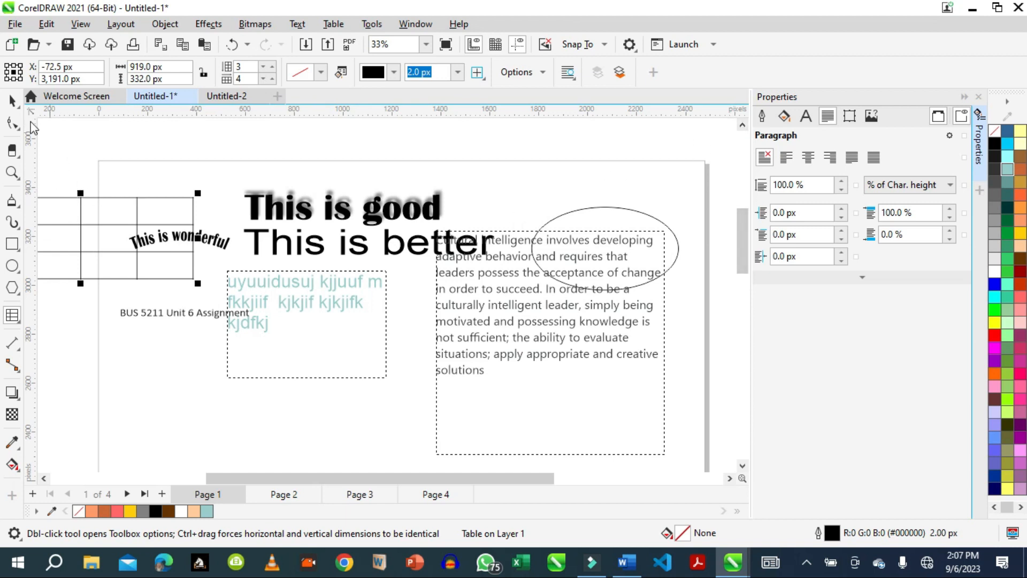
pyautogui.click(12, 101)
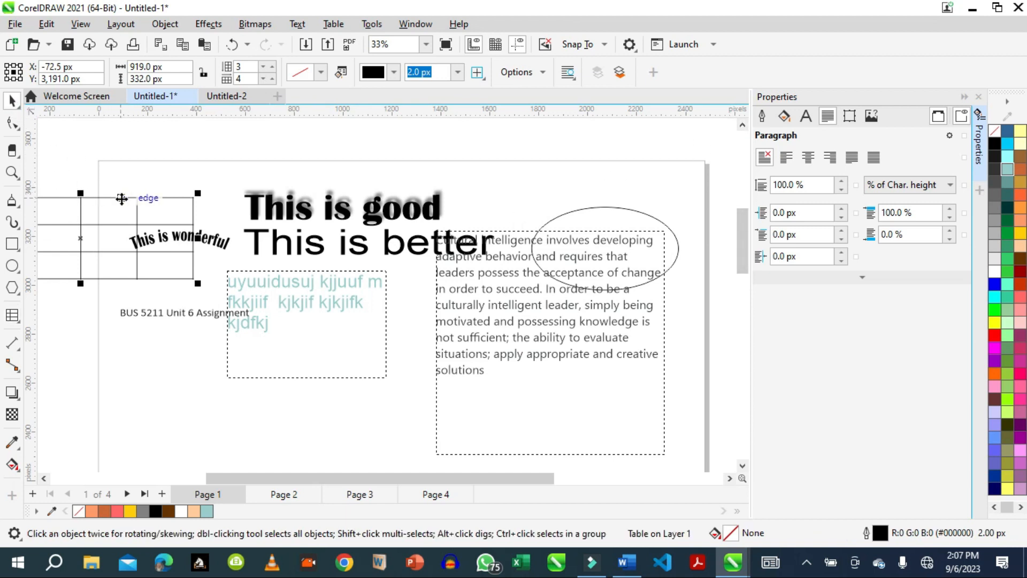
pyautogui.moveTo(80, 193); pyautogui.dragTo(80, 199)
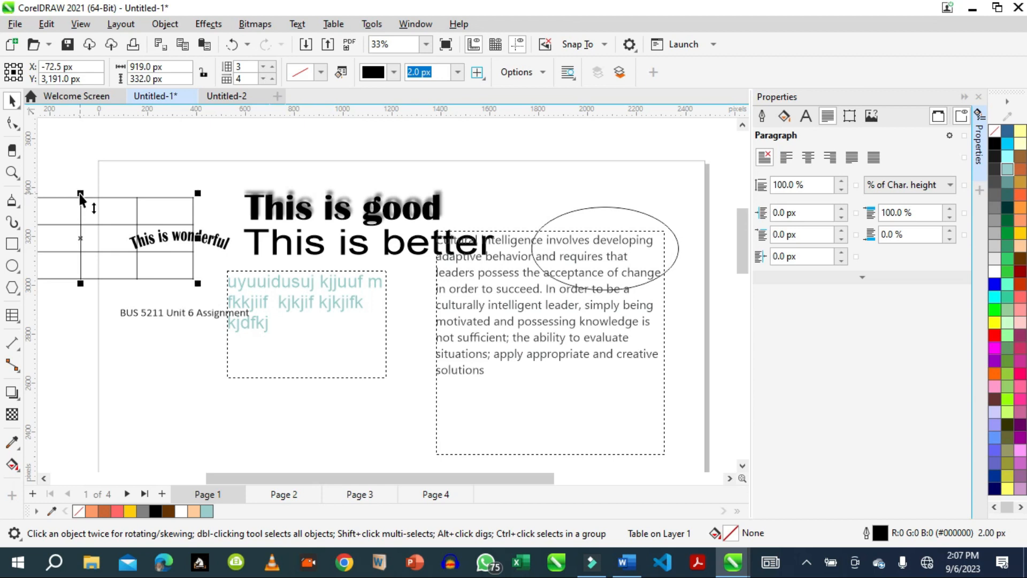
pyautogui.click(13, 128)
pyautogui.click(13, 202)
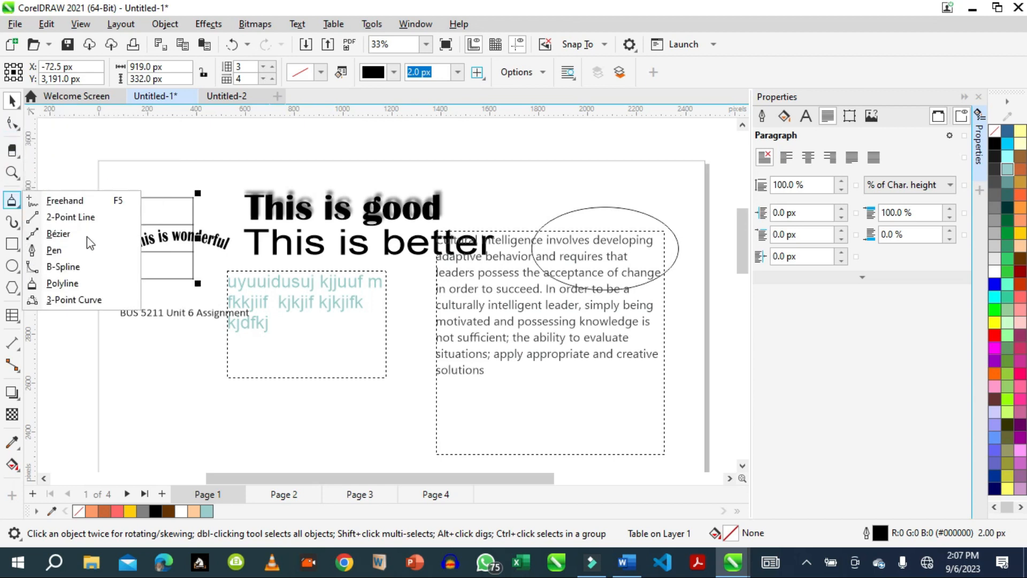
pyautogui.click(181, 203)
pyautogui.moveTo(181, 203); pyautogui.dragTo(292, 135)
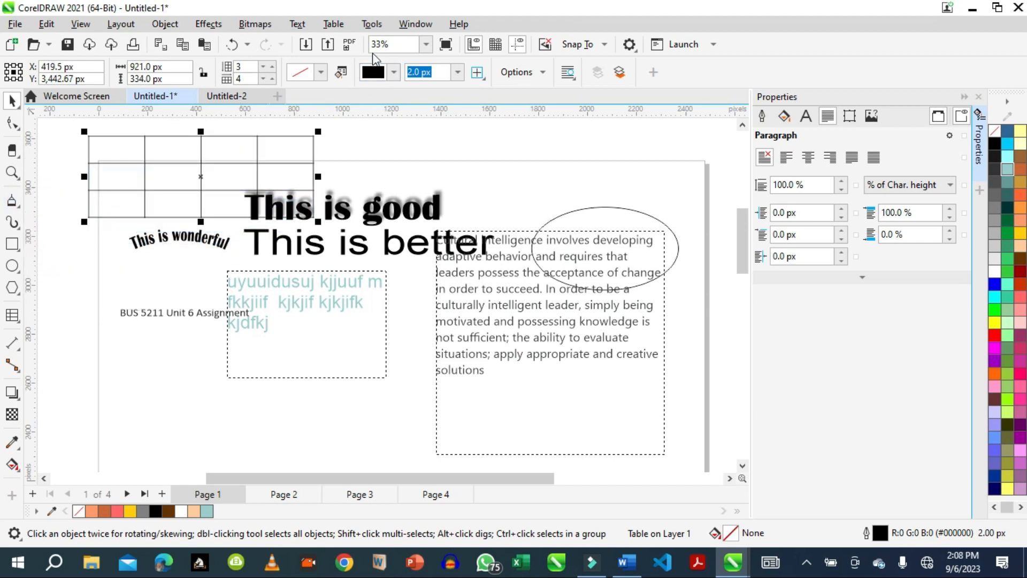
pyautogui.click(333, 25)
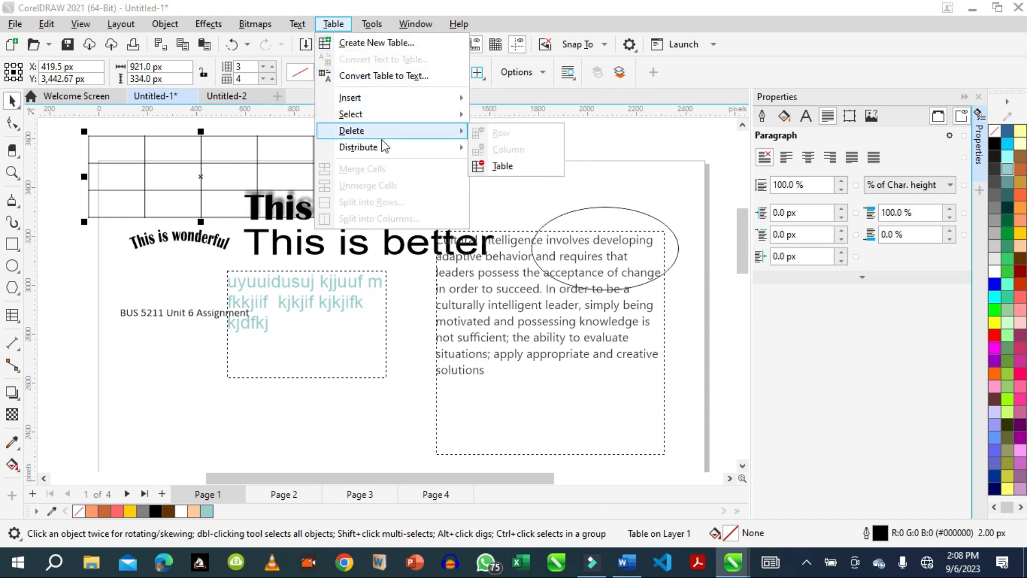
pyautogui.click(134, 174)
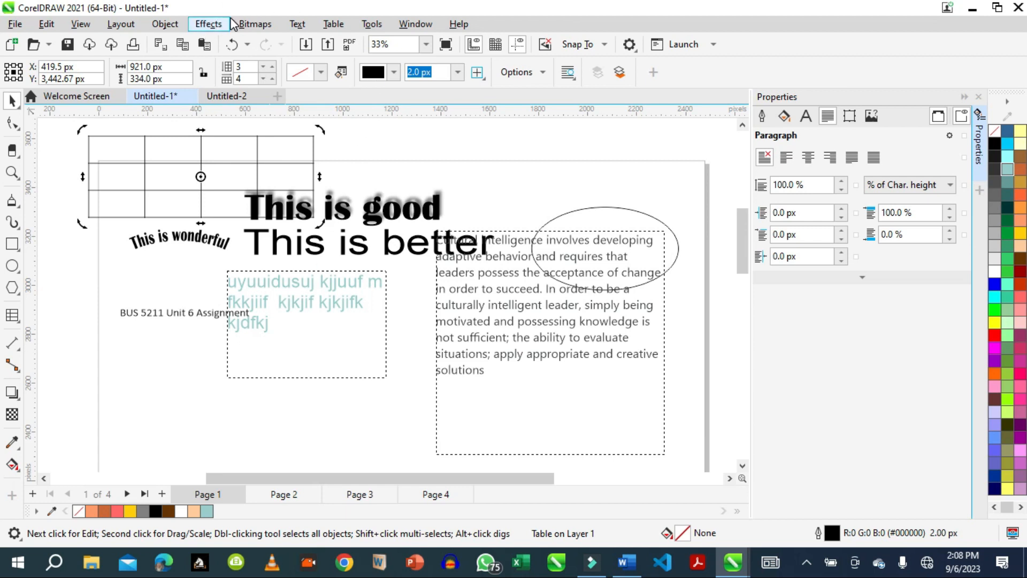
# Insert a newly created Microsoft Word Document object into page 1 of Untitled-1.
pyautogui.click(170, 27)
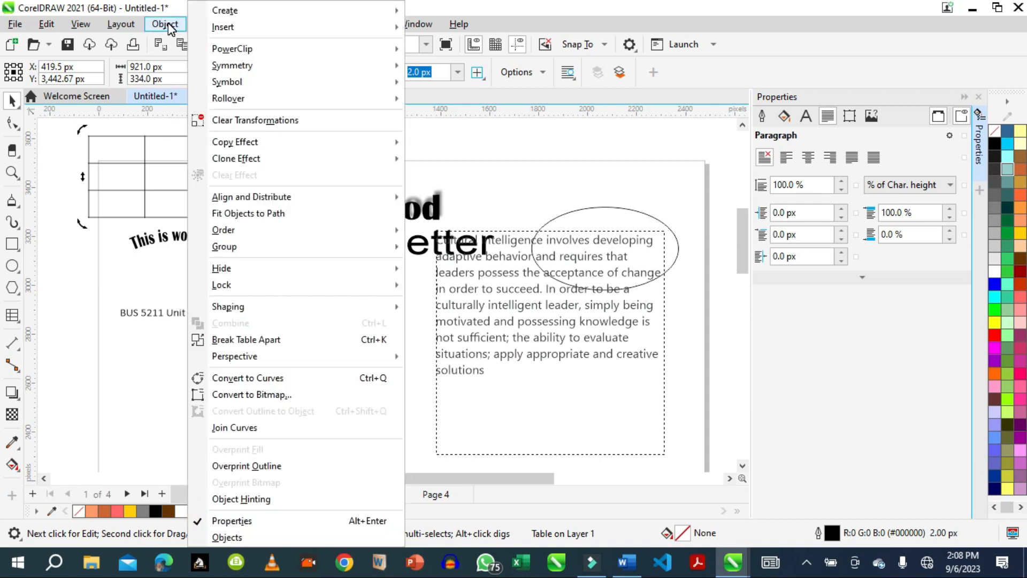
pyautogui.moveTo(75, 28)
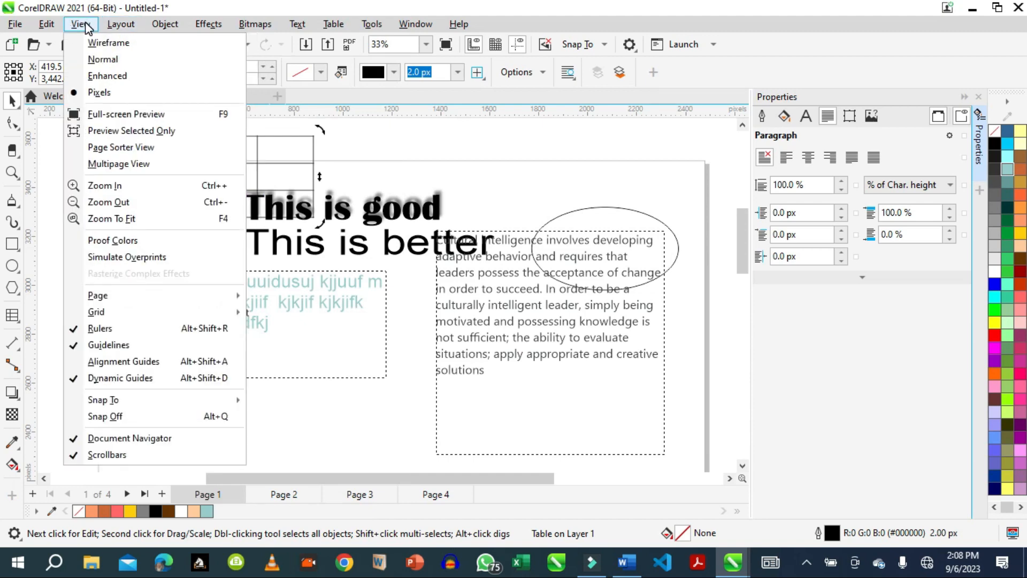
pyautogui.moveTo(112, 28)
pyautogui.moveTo(164, 24)
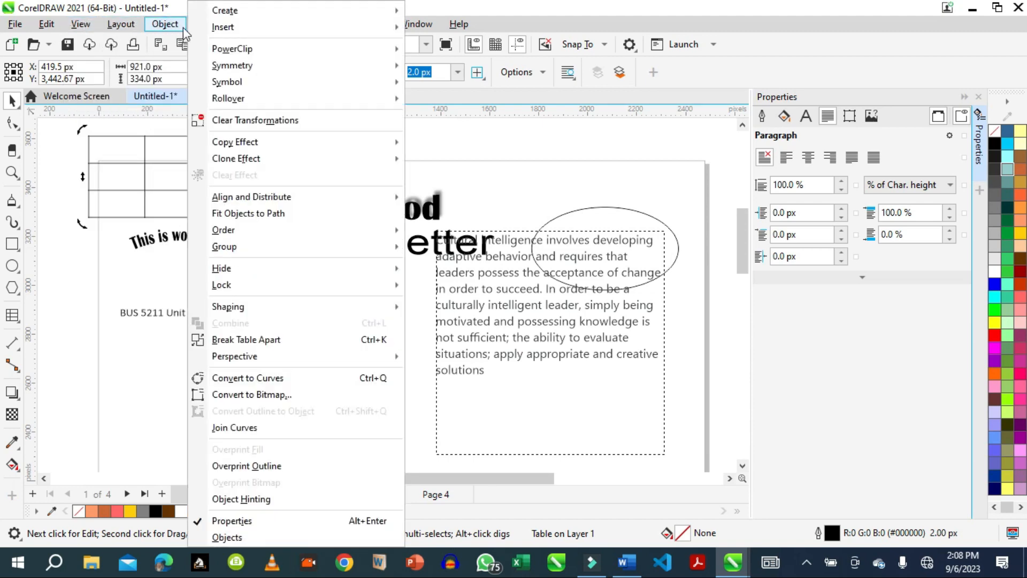
pyautogui.moveTo(223, 32)
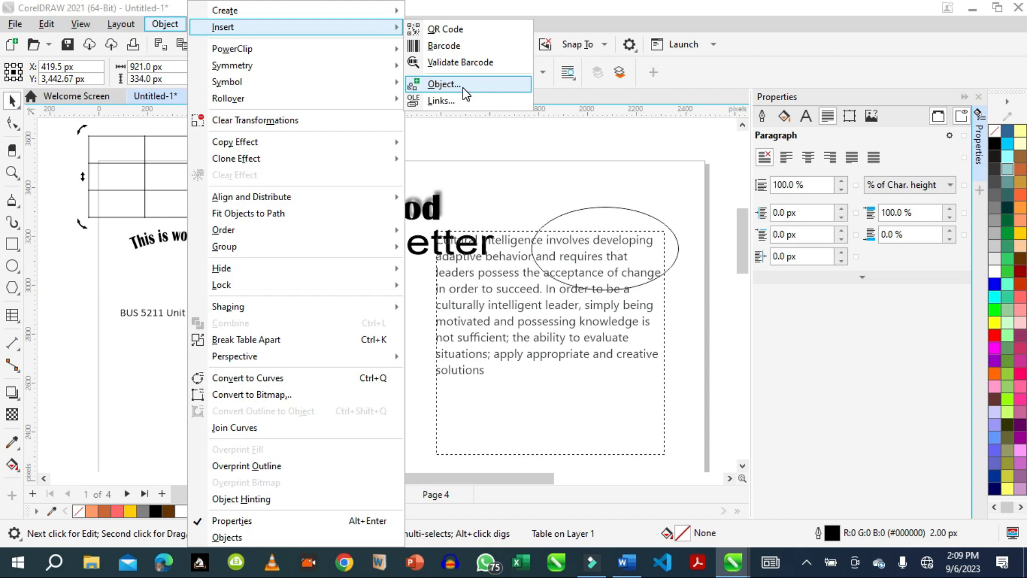
pyautogui.click(463, 86)
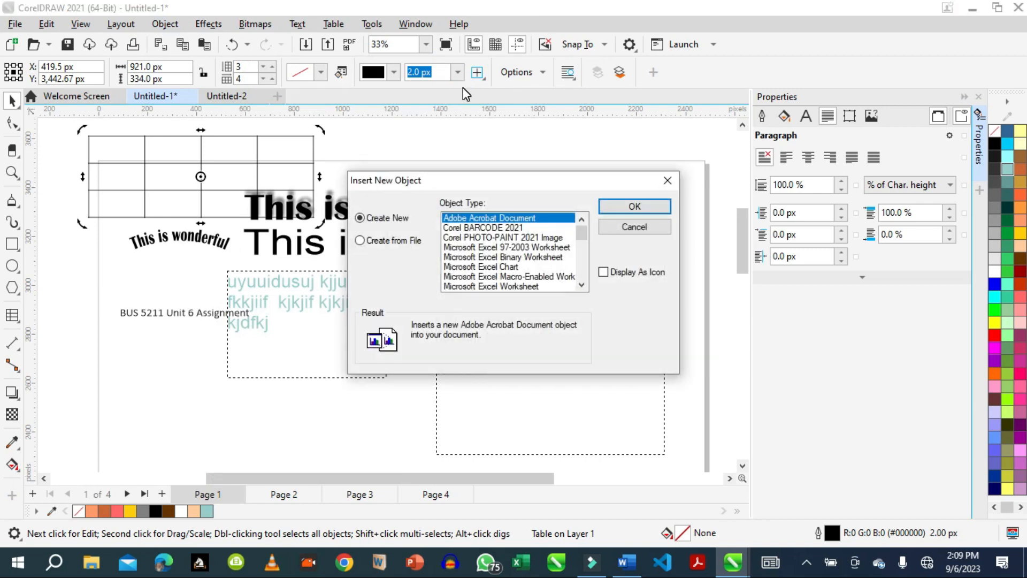
pyautogui.moveTo(581, 231); pyautogui.dragTo(589, 291)
pyautogui.scroll(10, 588, 286)
pyautogui.moveTo(581, 234); pyautogui.dragTo(582, 272)
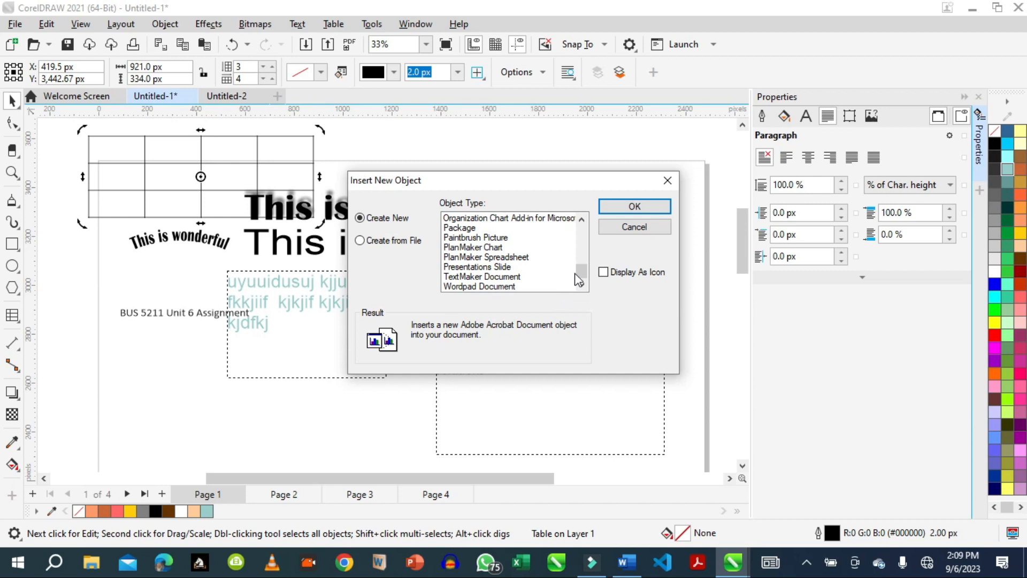
pyautogui.moveTo(578, 269); pyautogui.dragTo(582, 260)
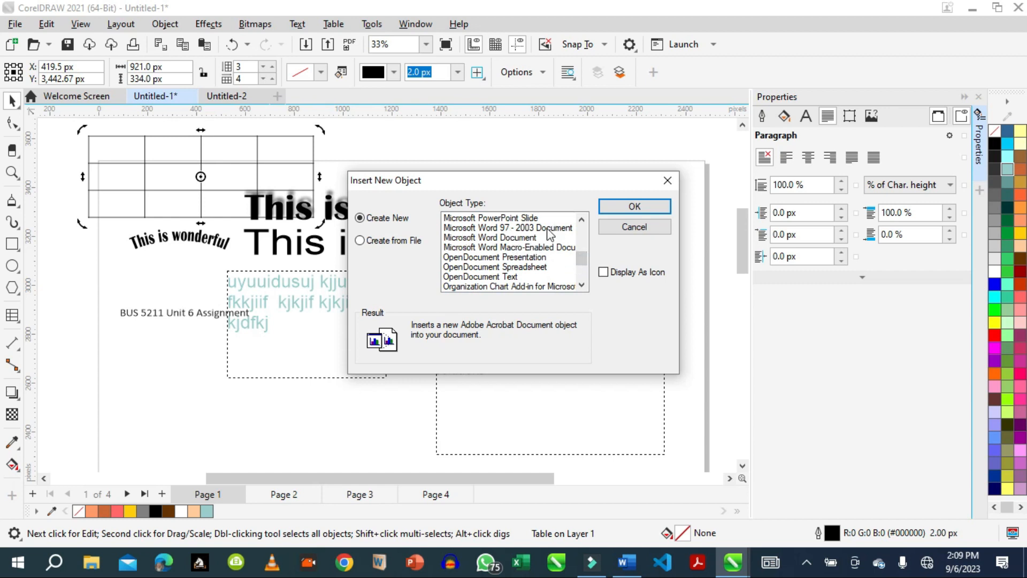
pyautogui.click(489, 239)
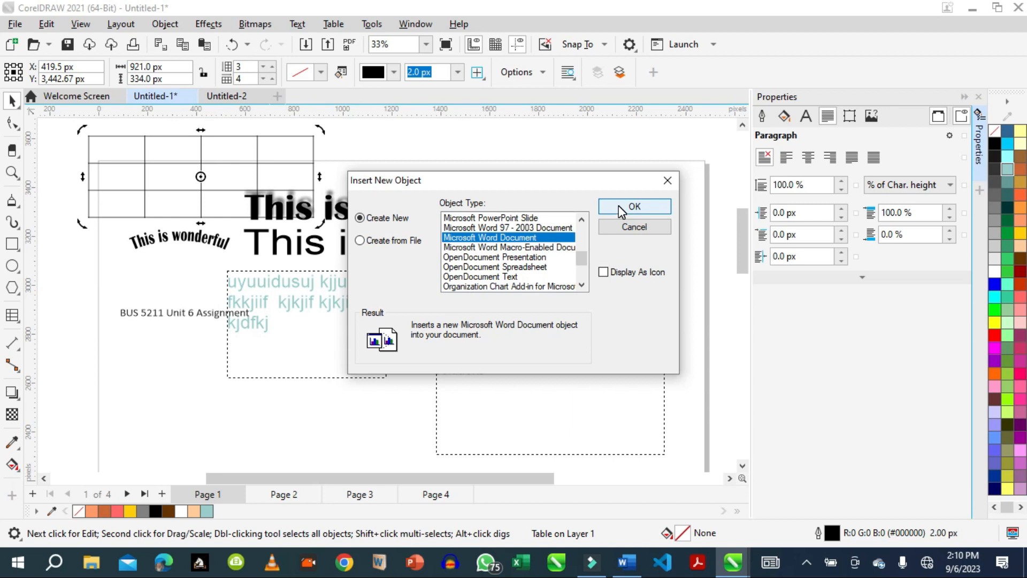
pyautogui.click(631, 210)
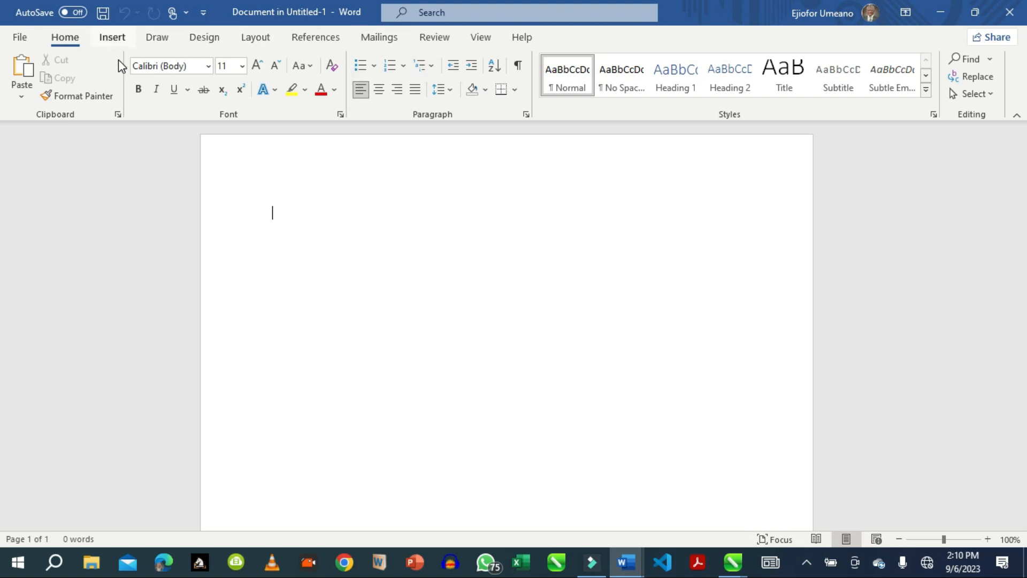
# Insert a table of 6 columns and 7 rows in the embedded Word document and apply the green grid style with solid header row and first column.
pyautogui.click(114, 39)
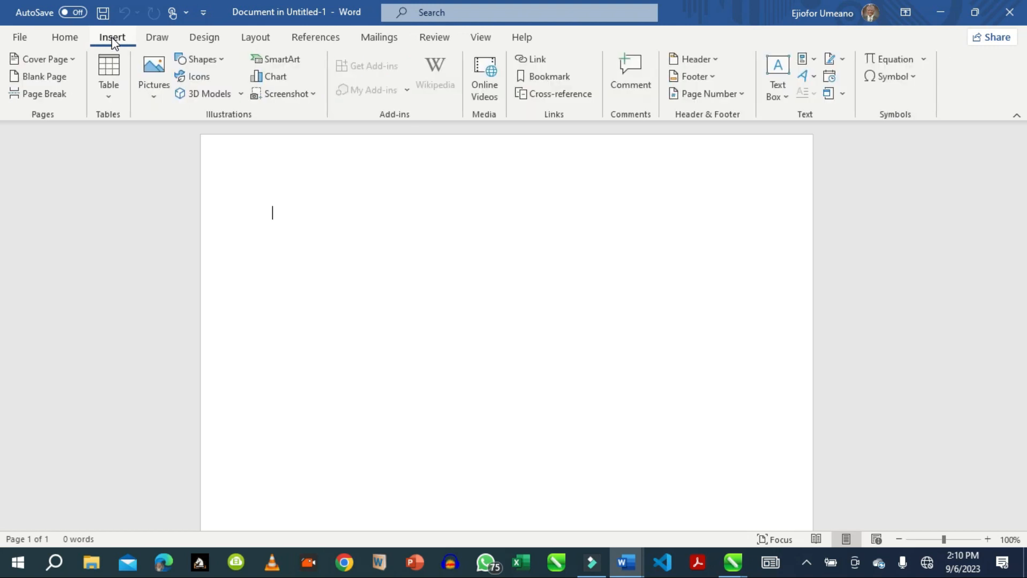
pyautogui.click(107, 92)
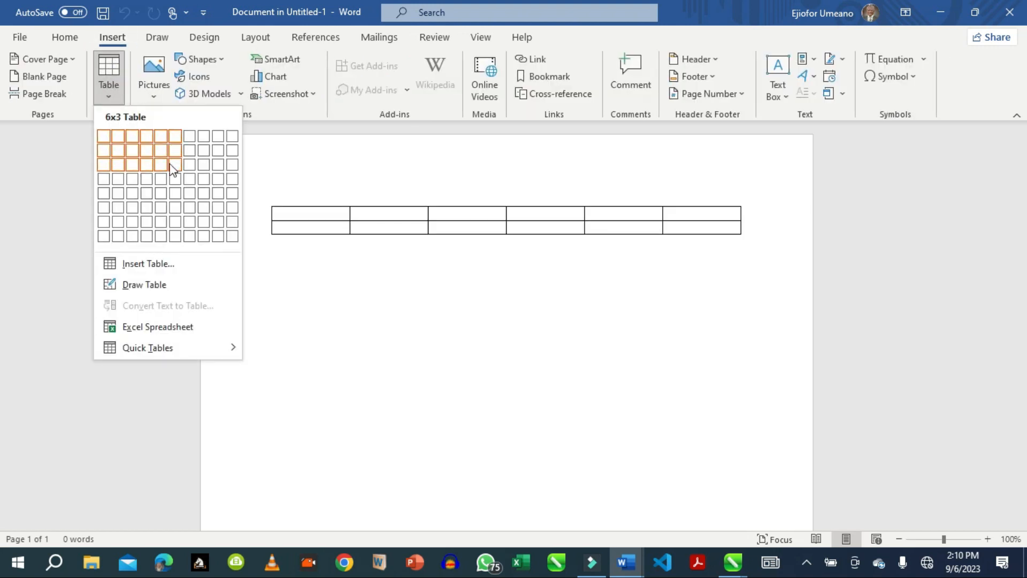
pyautogui.click(171, 224)
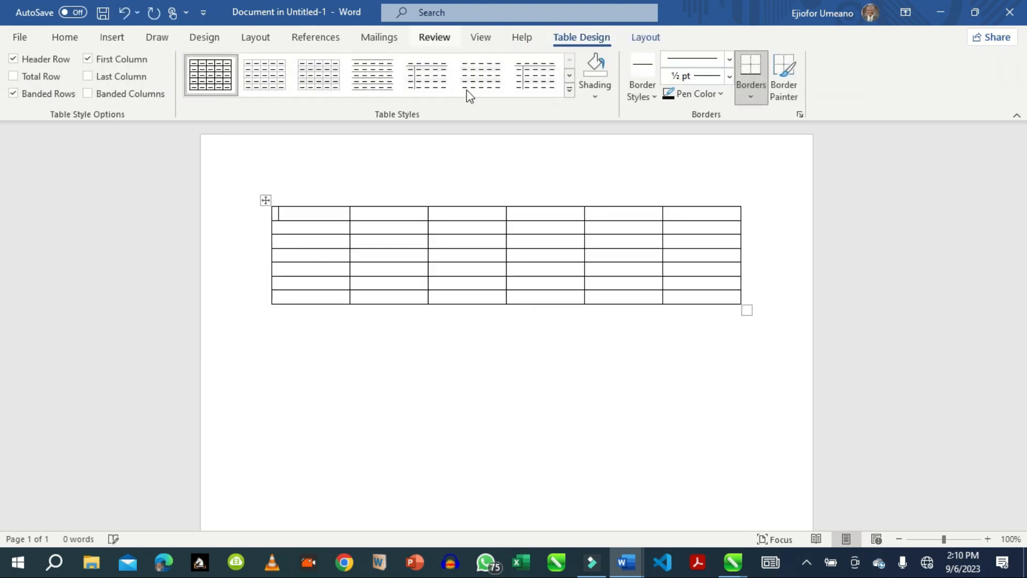
pyautogui.click(570, 90)
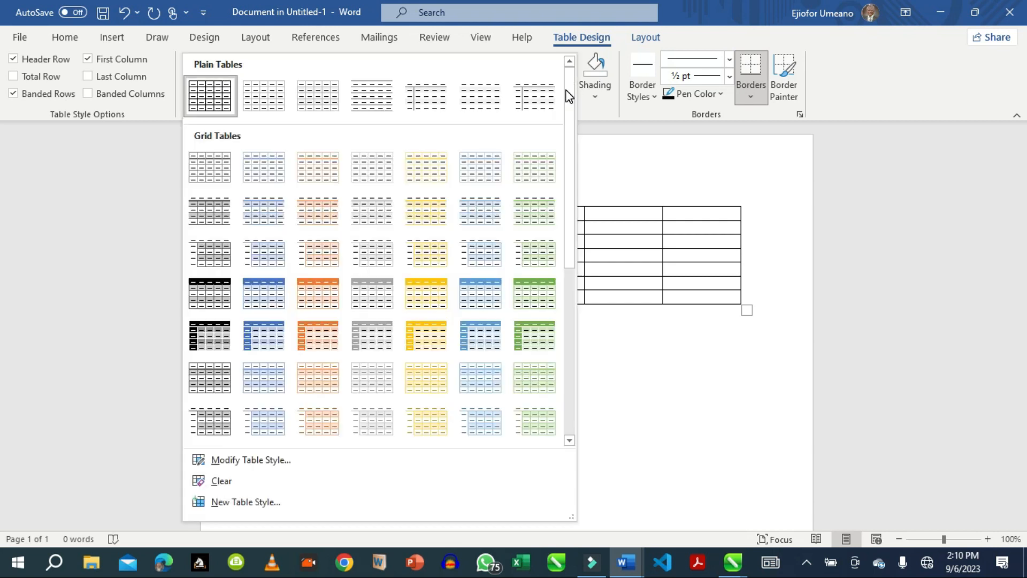
pyautogui.click(526, 342)
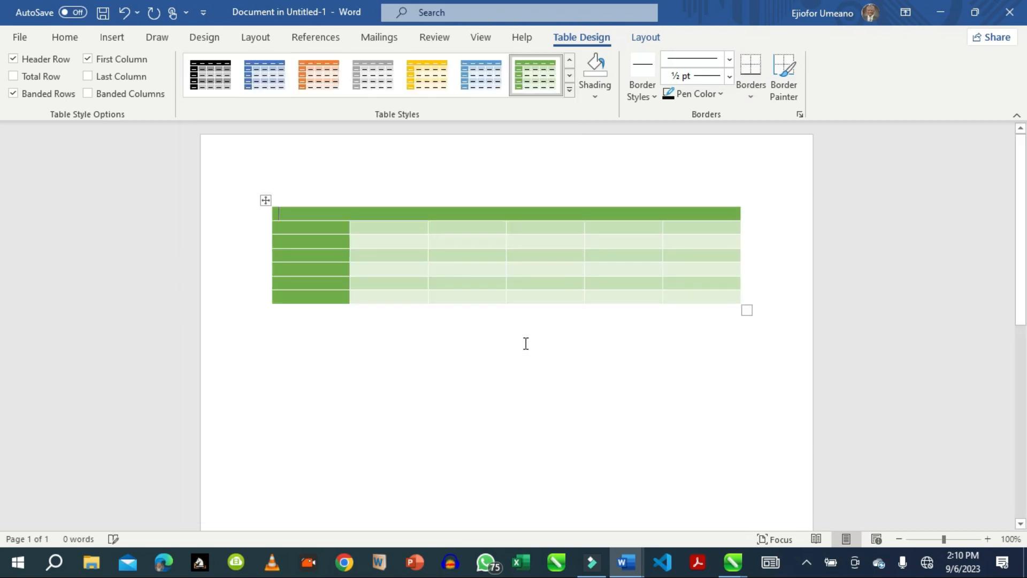
# Close the embedded Word document to return to CorelDRAW and show the inserted table object below the text frames.
pyautogui.click(28, 42)
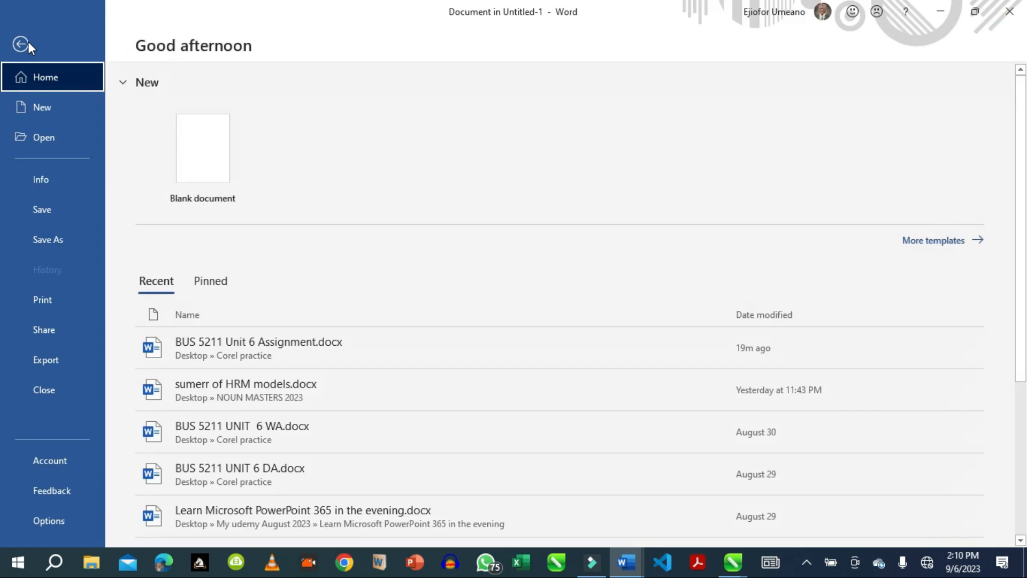
pyautogui.click(54, 390)
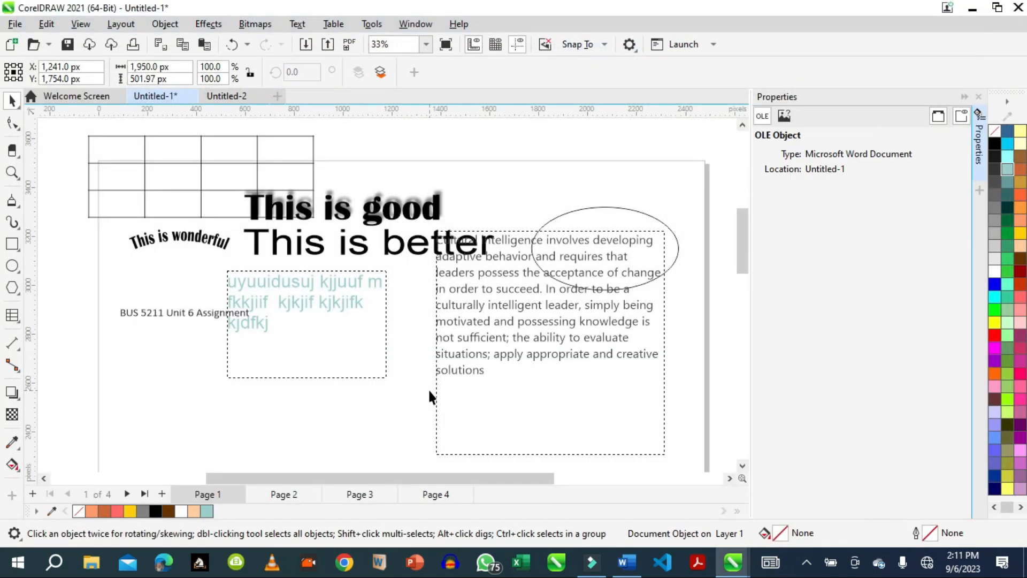
pyautogui.moveTo(744, 236); pyautogui.dragTo(732, 277)
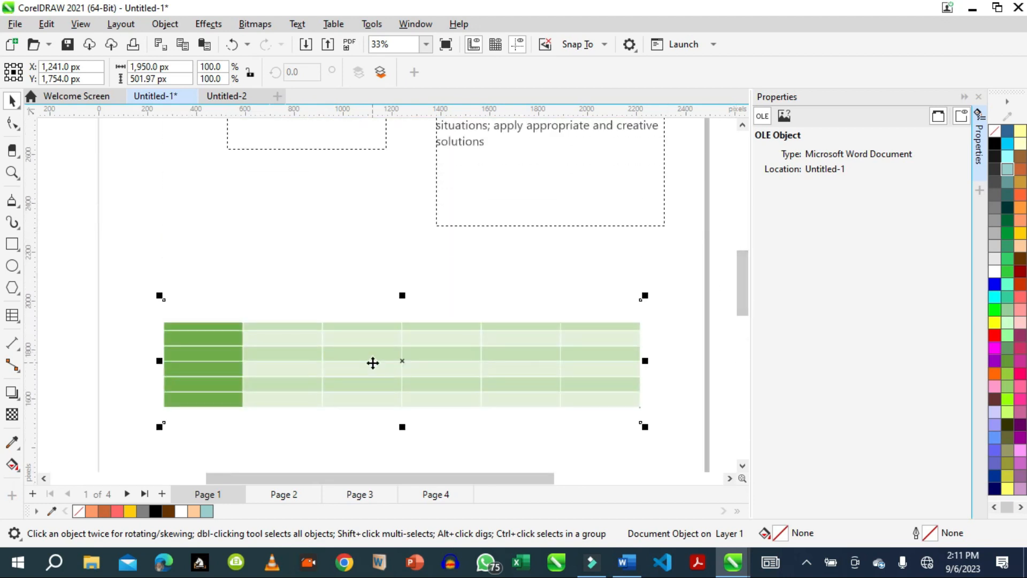